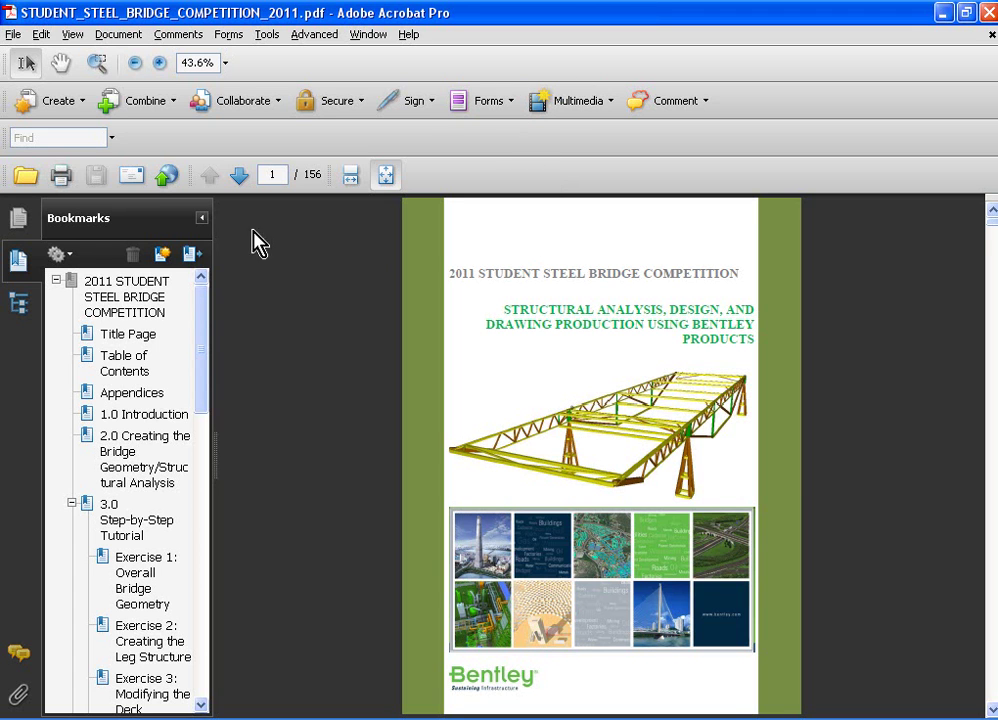
- Jump to the 1.0 Introduction and 2.0 Creating the Bridge Geometry sections, viewing page 9 at fit width
left_click(137, 417)
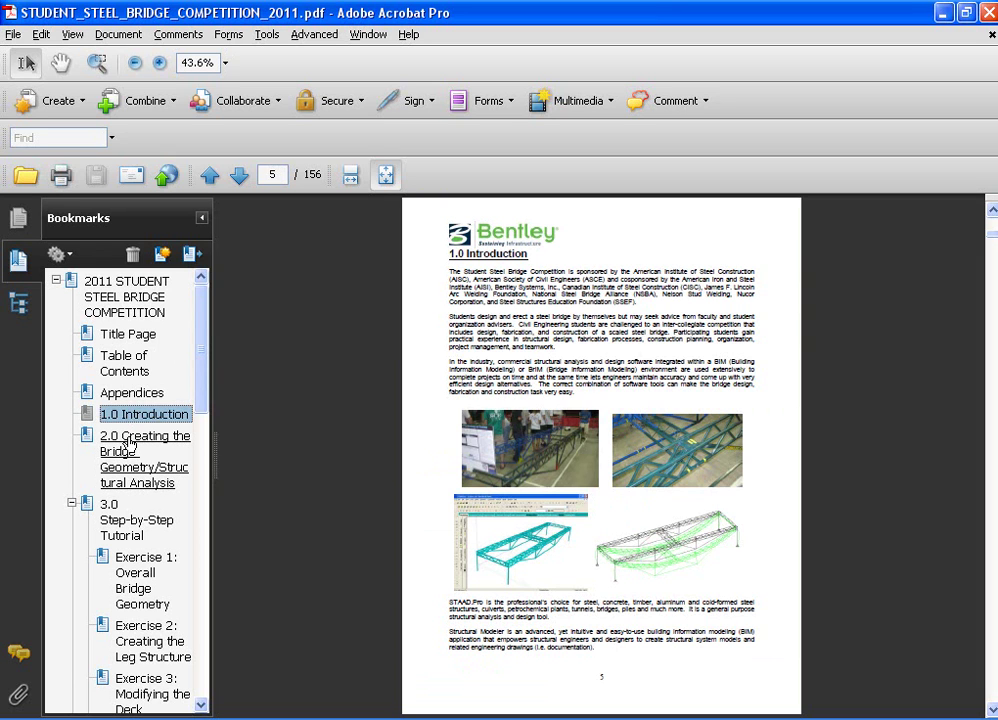
left_click(120, 443)
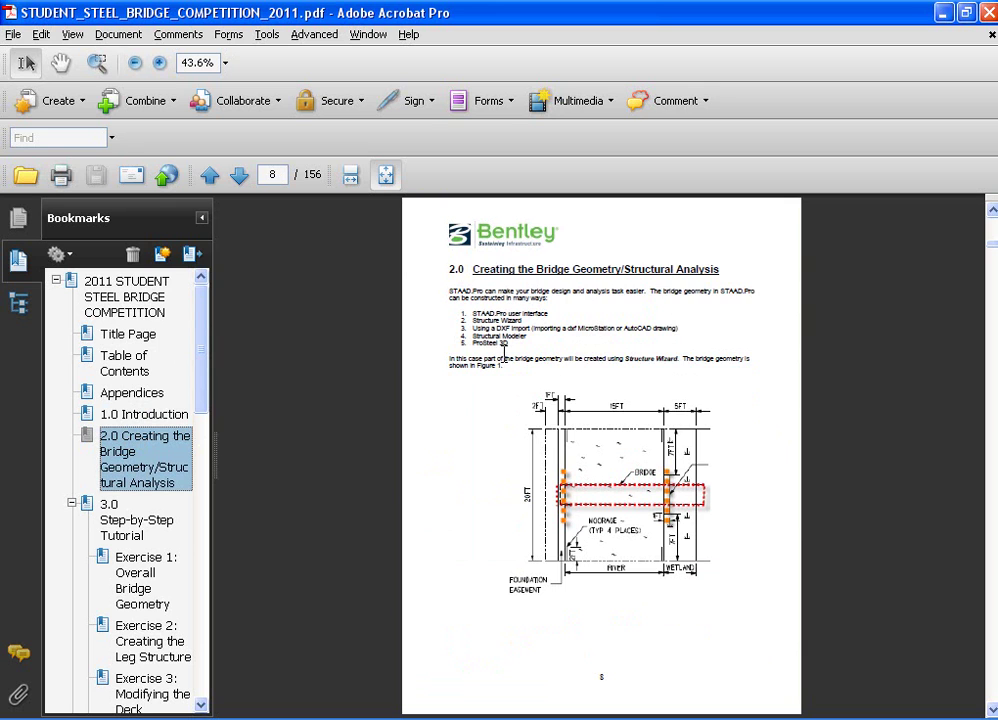
scroll(505, 356, "down", 1)
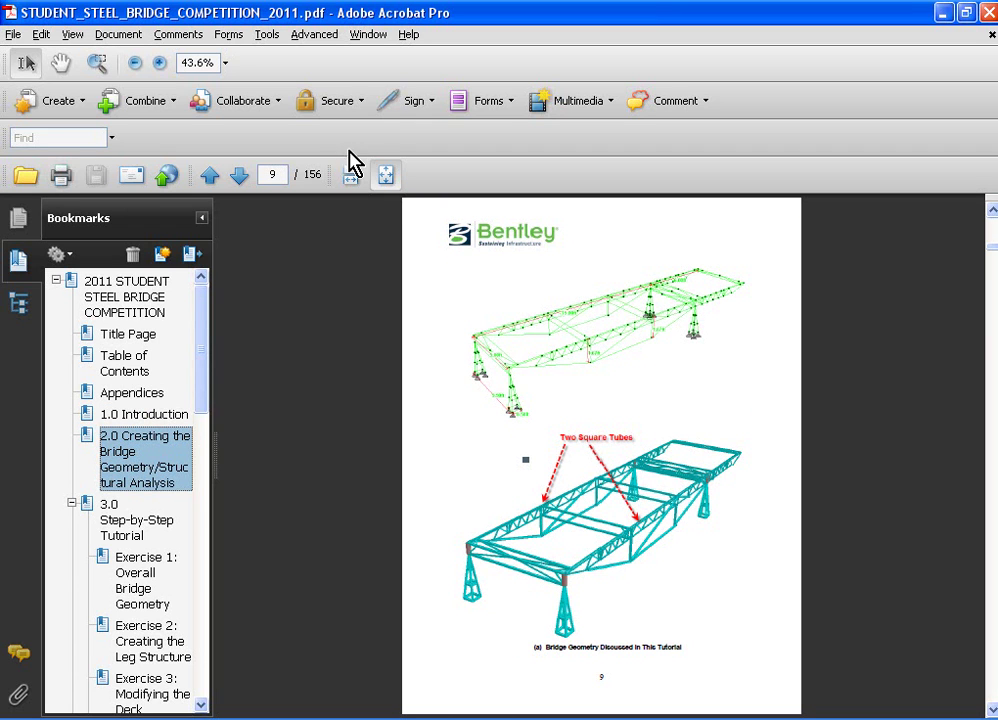
left_click(350, 174)
scroll(491, 336, "down", 3)
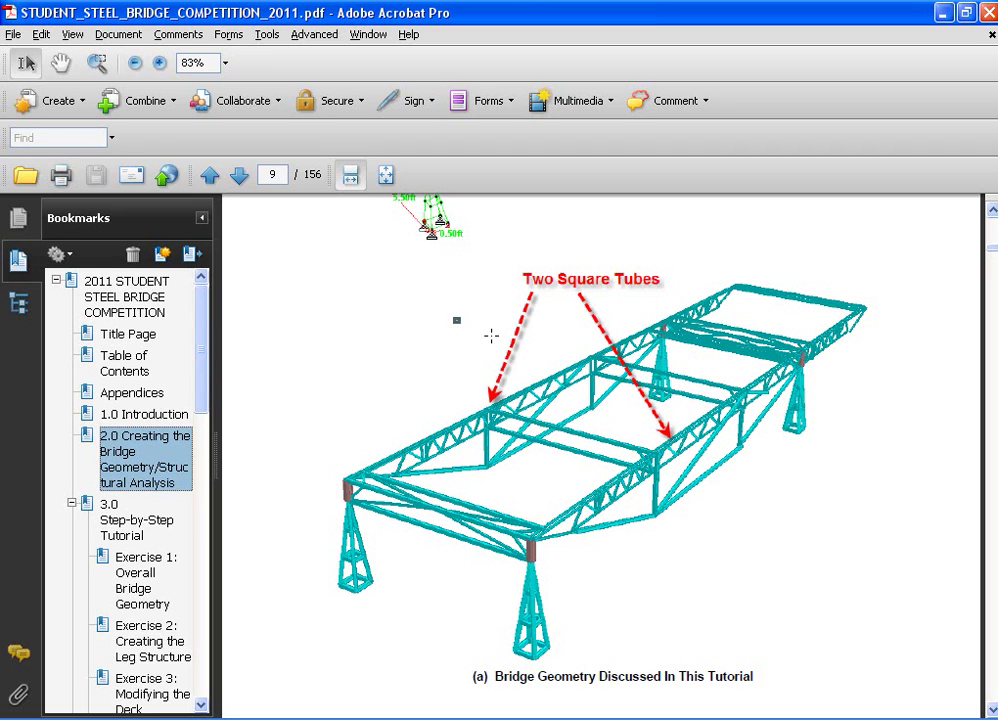
- Go to the 3.0 Step-by-Step Tutorial and then to Exercise 1: Overall Bridge Geometry
left_click(122, 527)
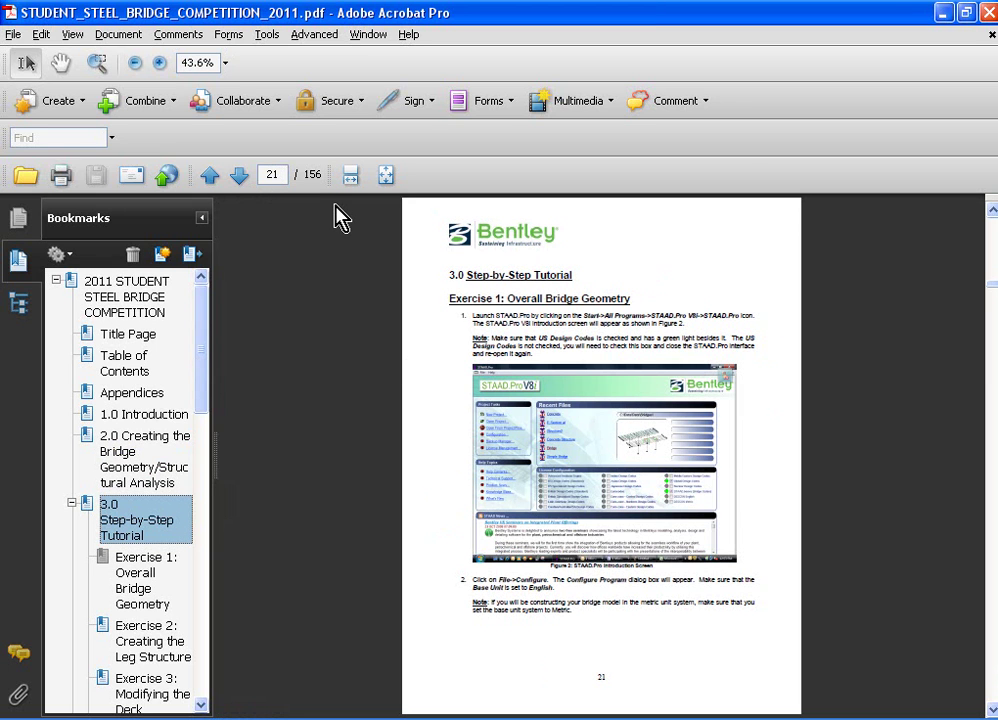
left_click_drag(205, 374, 197, 607)
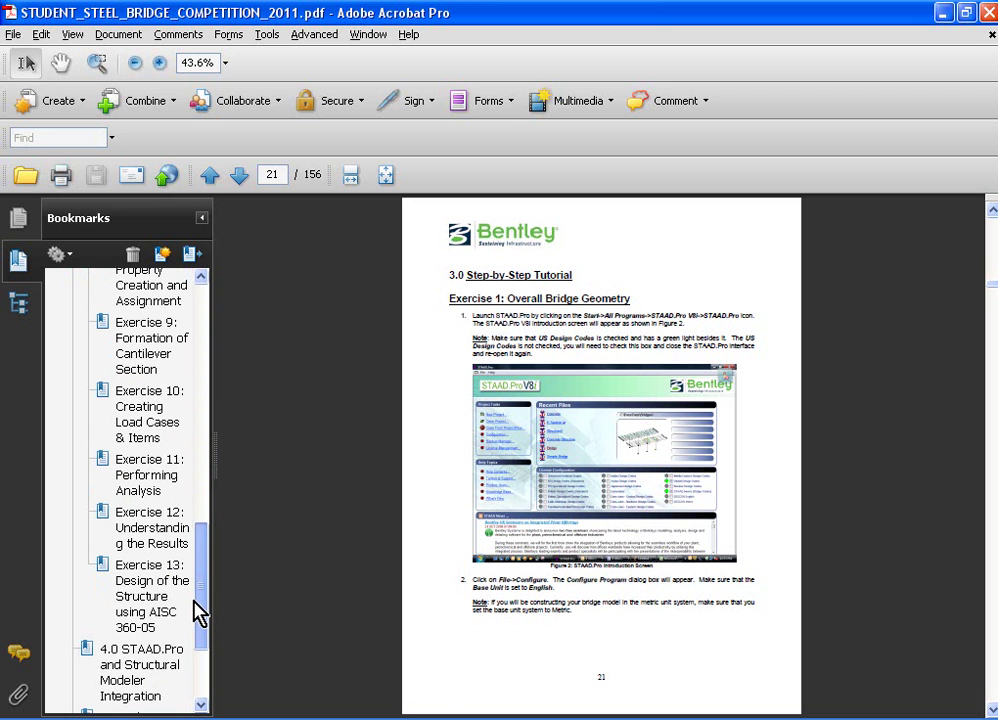
mouse_move(197, 612)
left_mouse_down()
mouse_move(200, 379)
mouse_move(205, 575)
mouse_move(184, 622)
left_mouse_up()
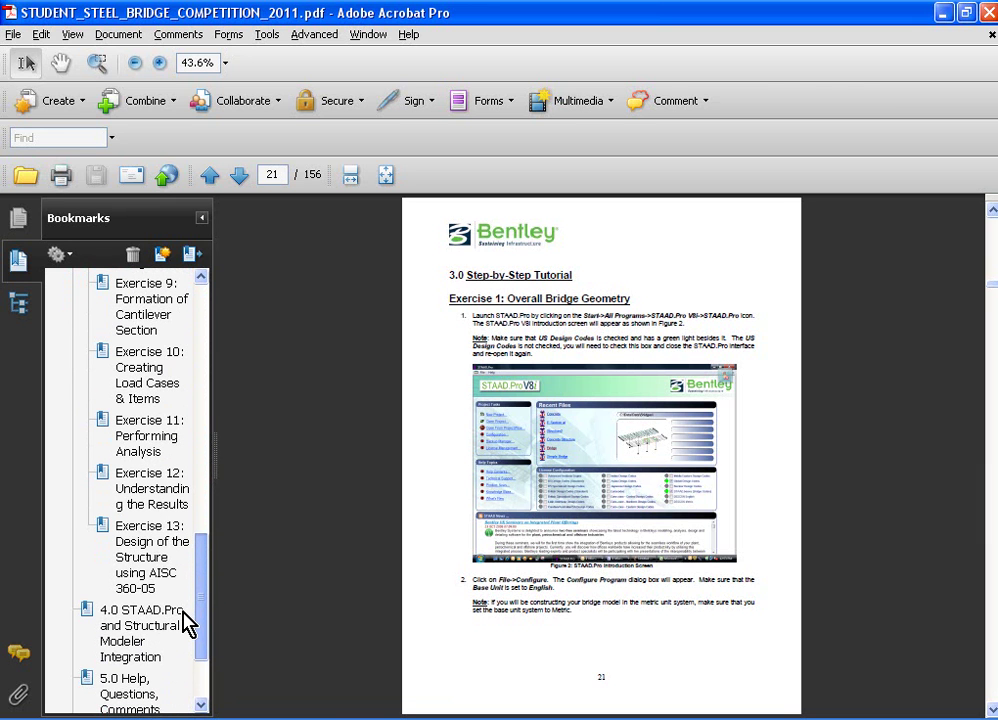
left_click_drag(184, 622, 212, 437)
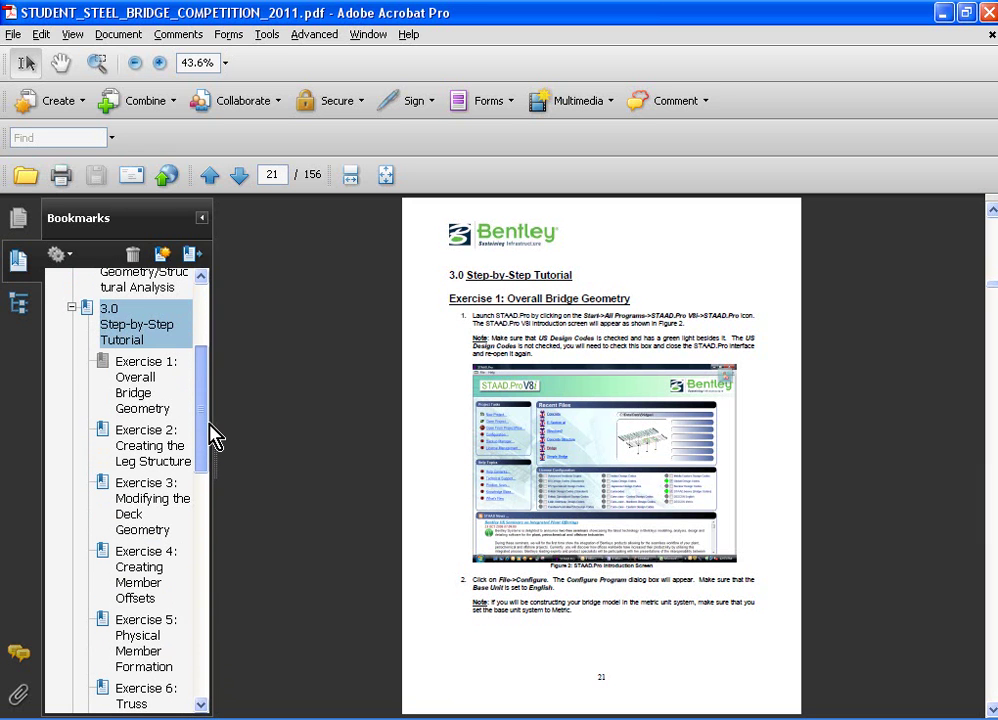
left_click(140, 390)
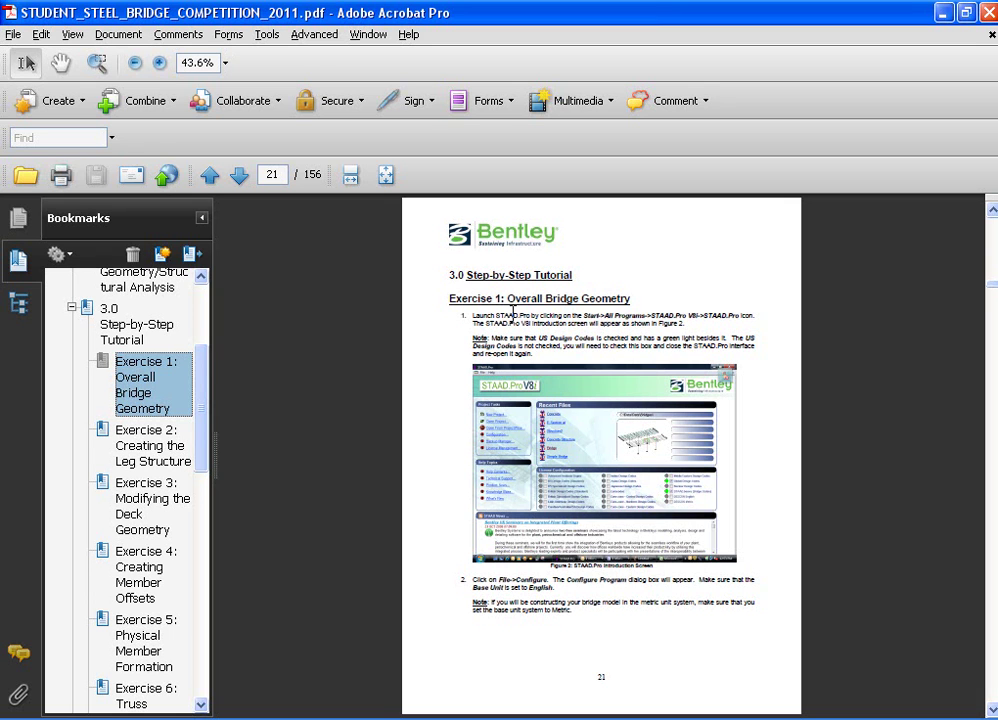
- Skim Exercise 5, then open Exercise 8: Property Creation and Assignment on page 67
left_click(135, 650)
scroll(150, 600, "down", 3)
left_click(140, 613)
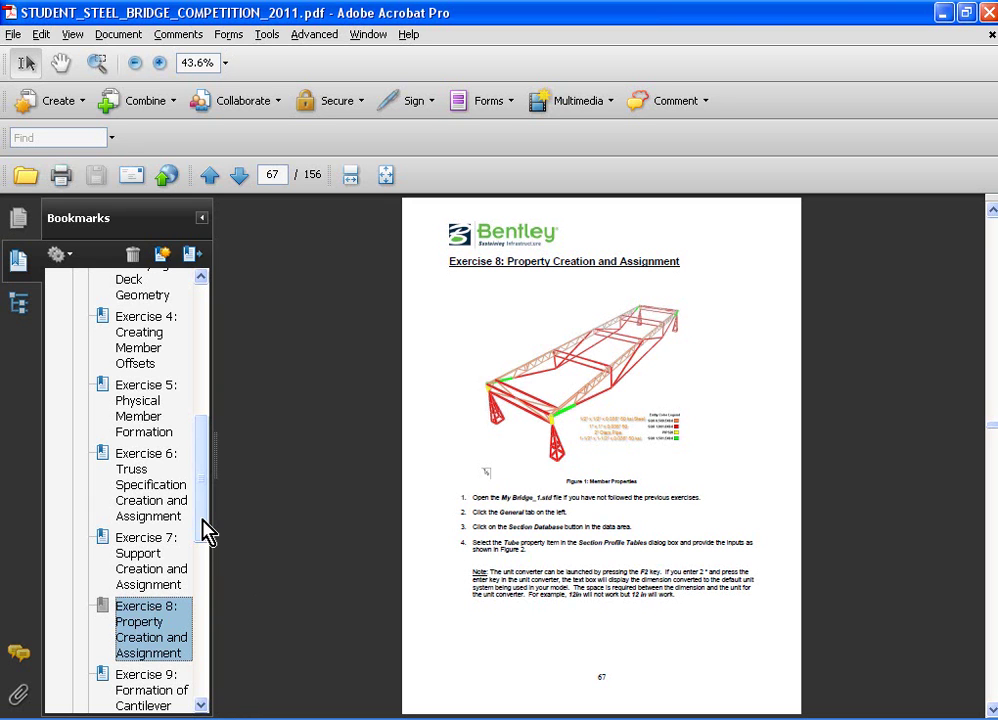
mouse_move(205, 530)
left_mouse_down()
mouse_move(205, 520)
mouse_move(205, 530)
left_mouse_up()
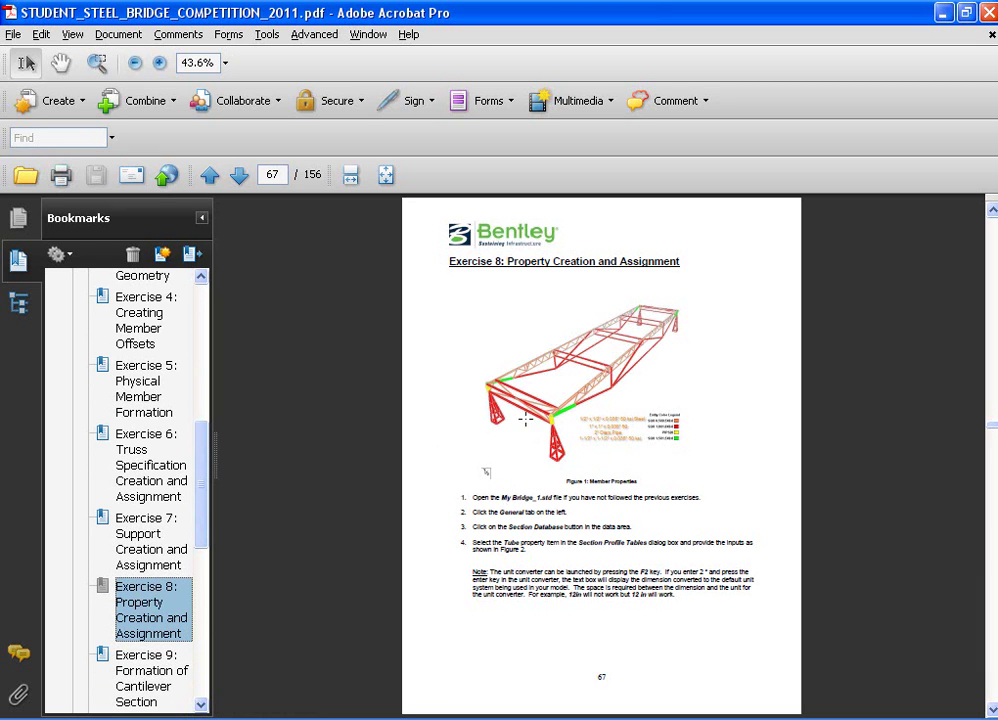
- Restore and reposition the Acrobat window, then launch STAAD.Pro V8i from the Start menu
double_click(285, 15)
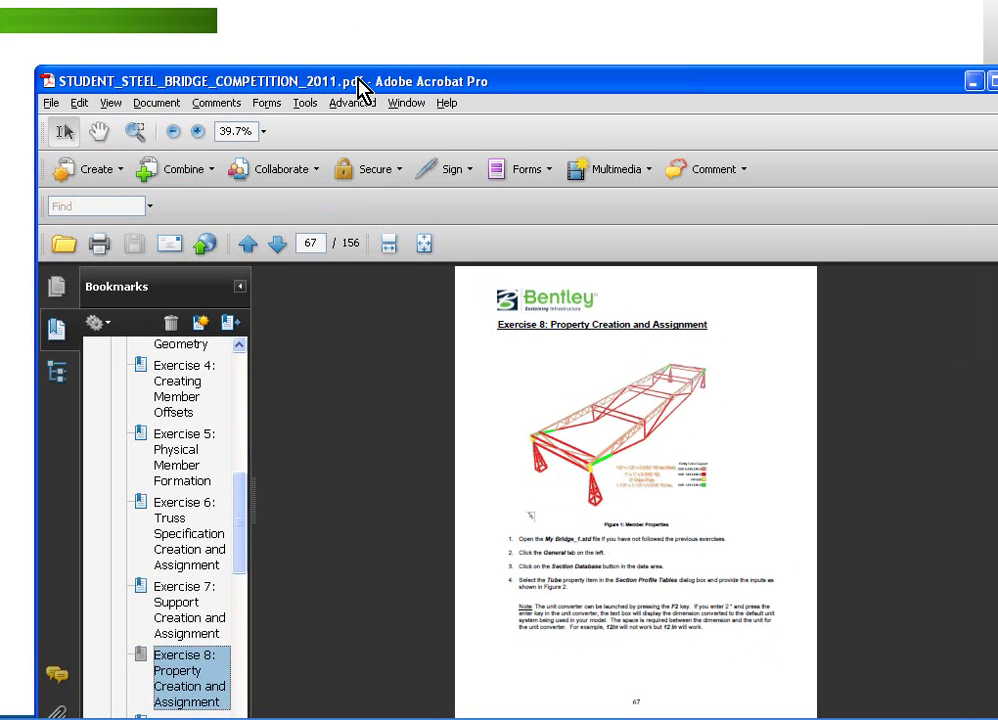
left_click_drag(362, 84, 331, 49)
key("super")
left_click(80, 548)
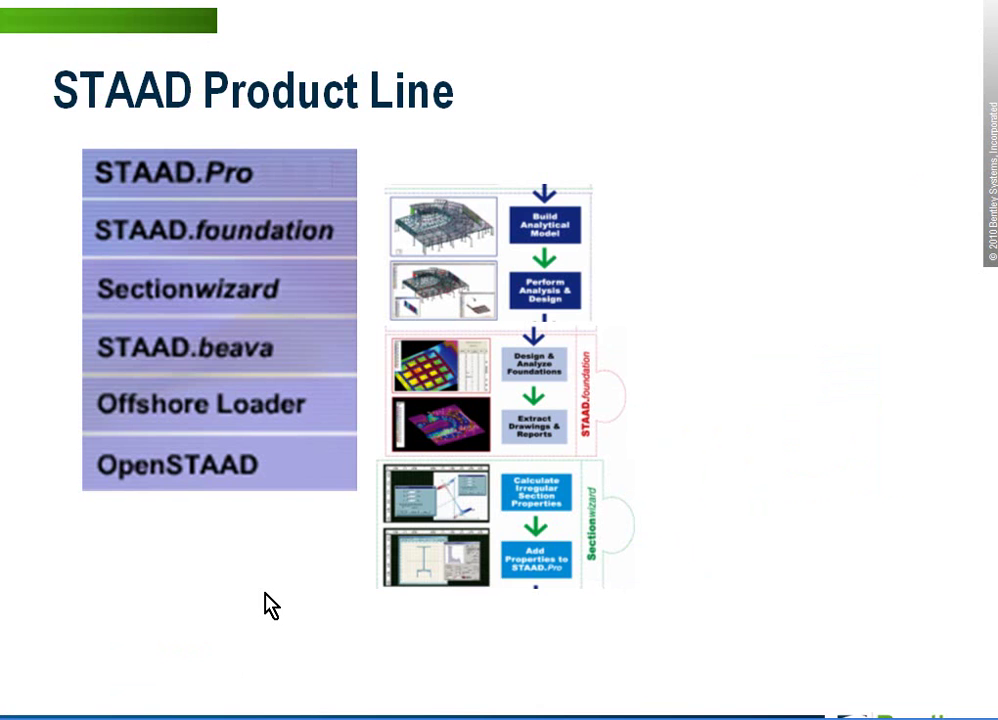
key("super")
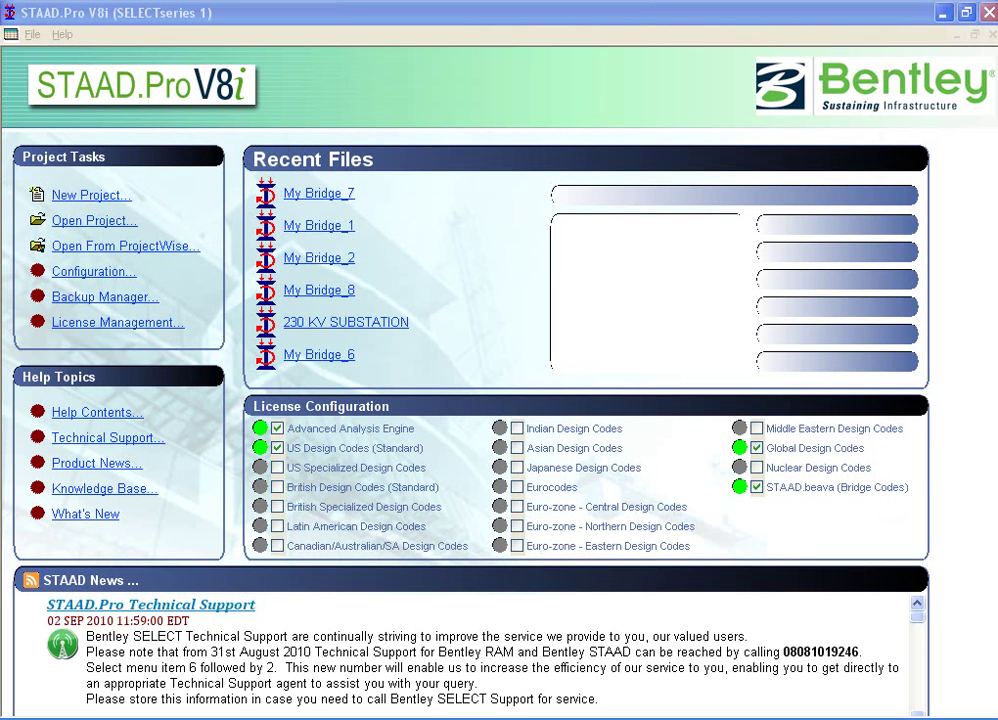
- Confirm English as the Base Unit in File > Configure and accept it
left_click(36, 34)
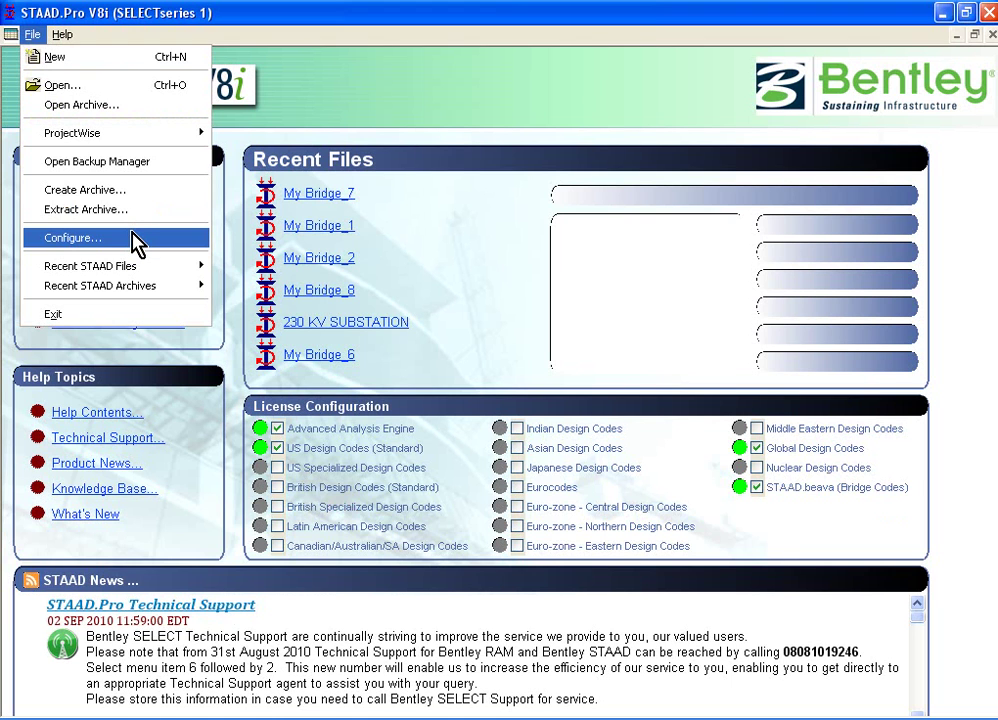
left_click(135, 240)
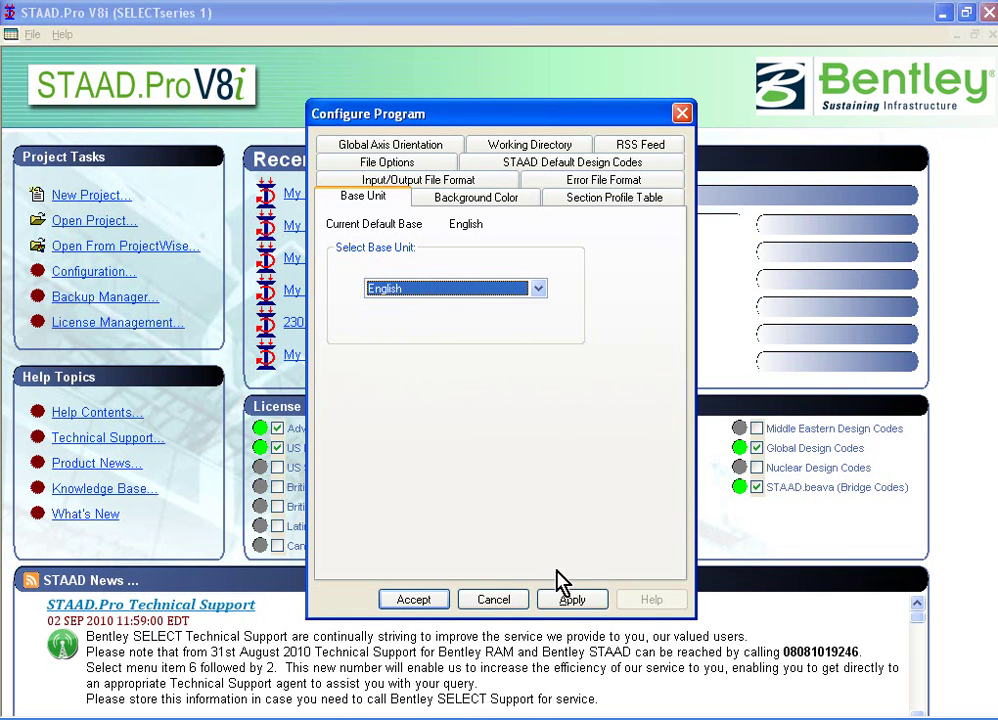
left_click(437, 603)
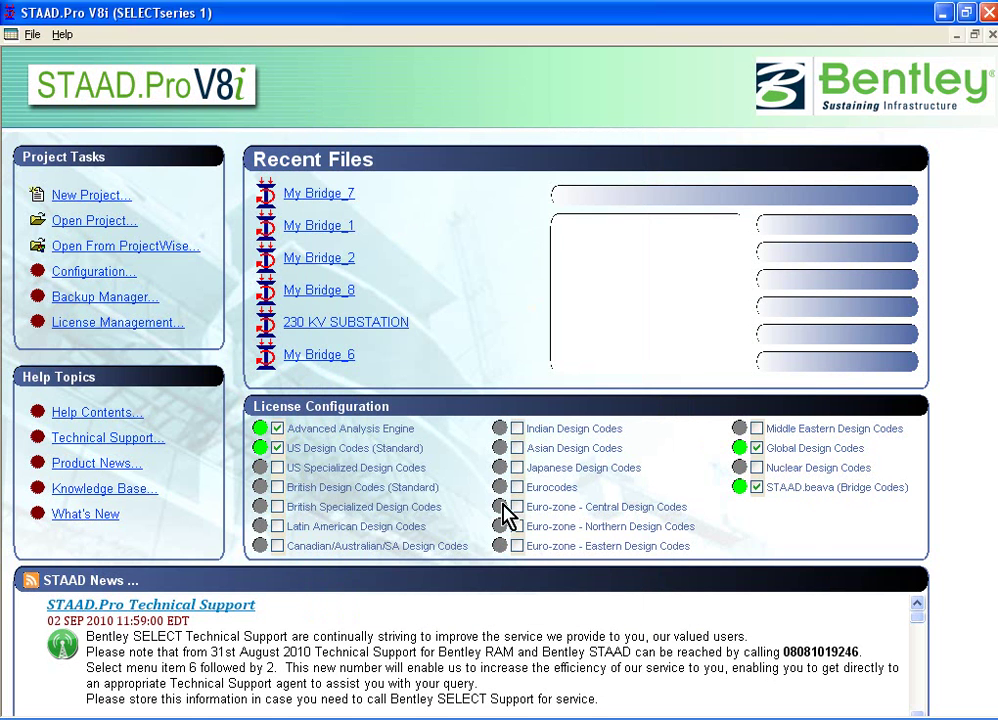
- Start a new Space structure file named KH-BRIDGE
left_click(32, 34)
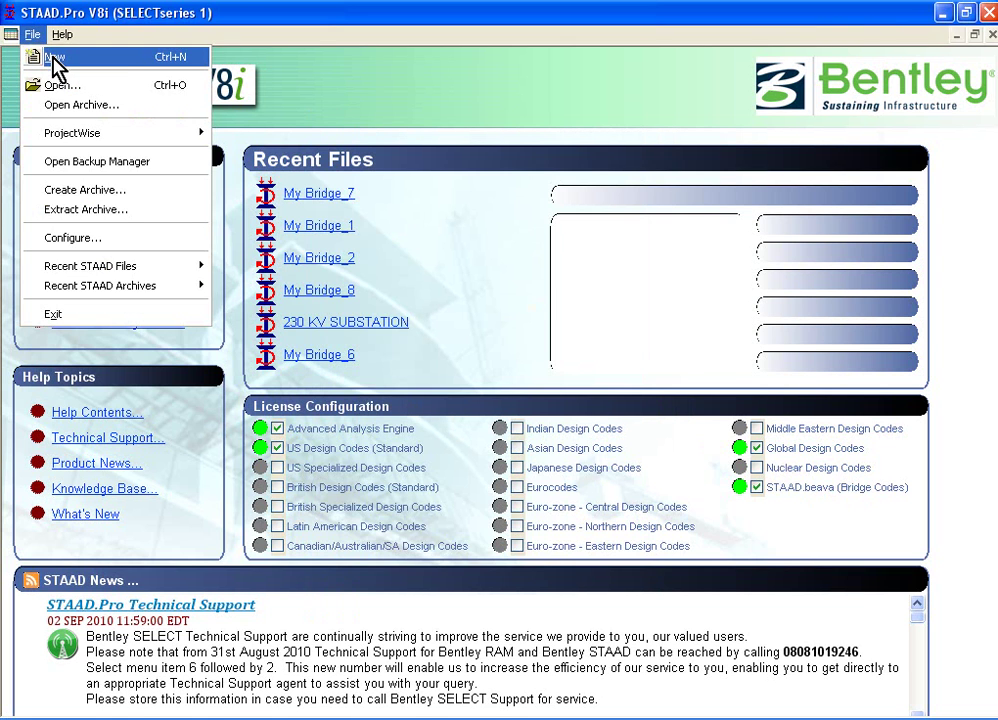
left_click(55, 60)
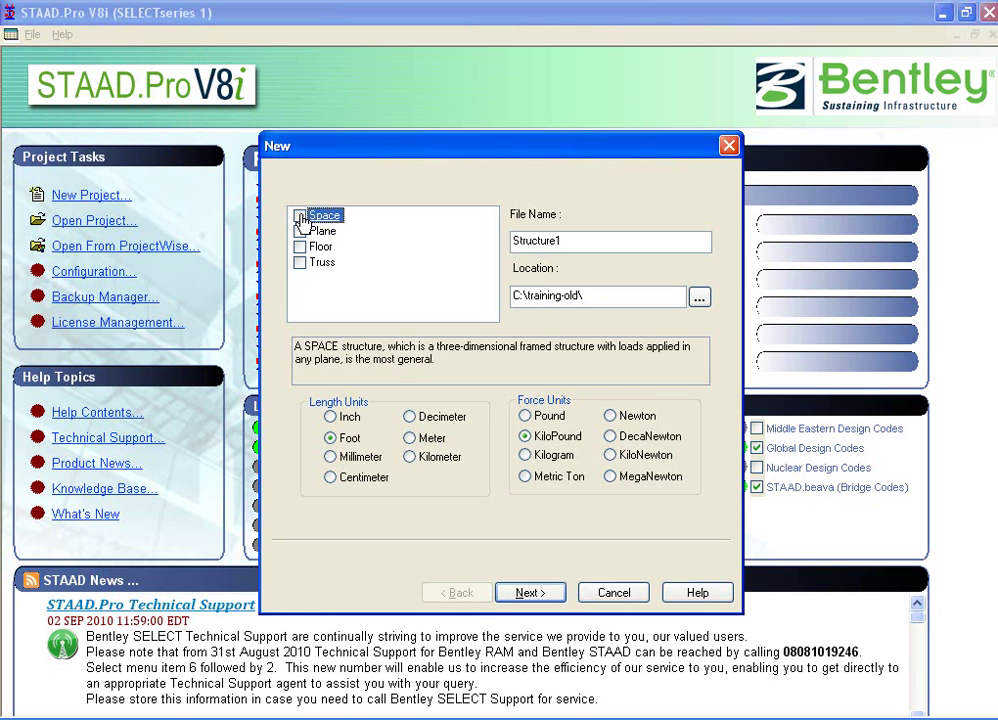
left_click(300, 216)
double_click(619, 238)
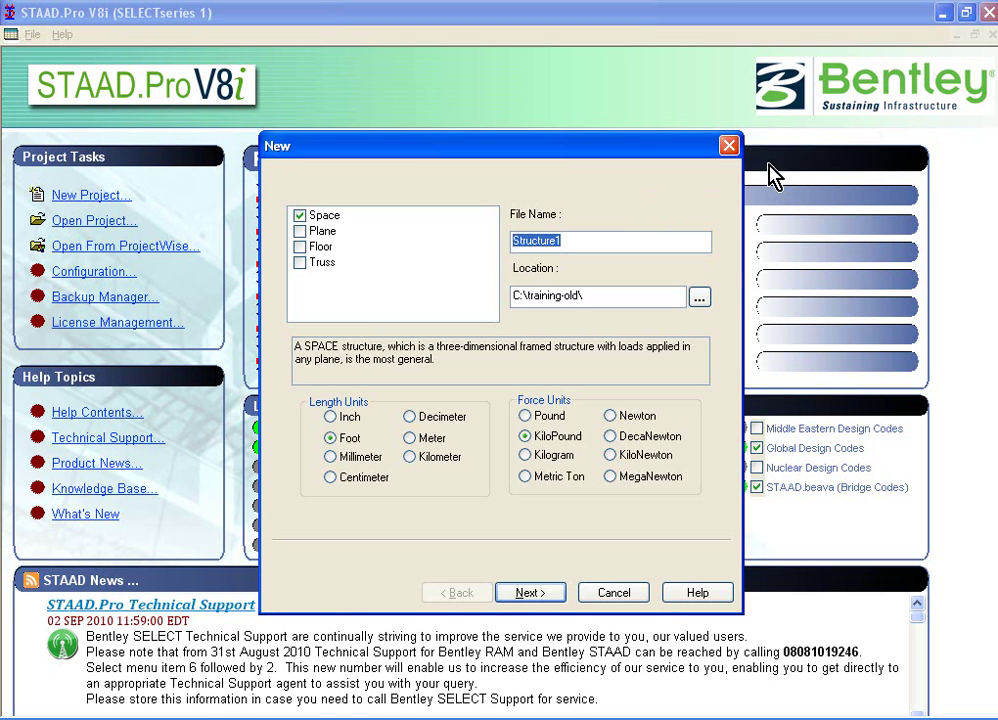
key("Caps_Lock")
type("kh")
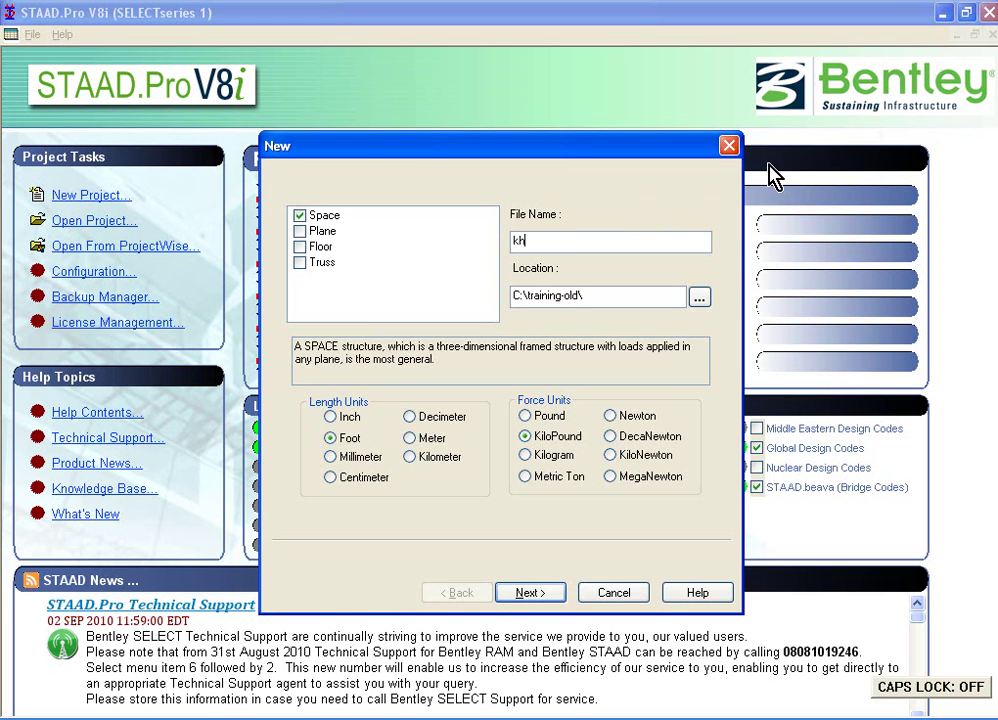
key("BackSpace")
key("BackSpace")
key("Caps_Lock")
type("KH-BRIDG")
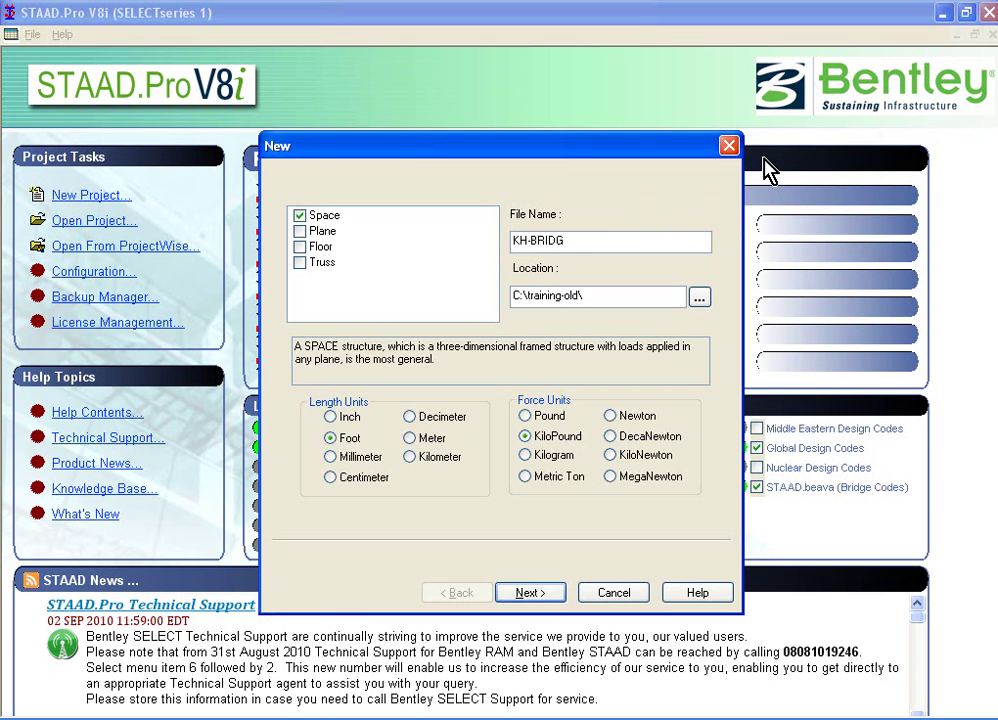
type("E")
- Set location C:\TRAINING with Foot and KiloPound units, and finish with Add Beam selected
left_click_drag(595, 296, 392, 299)
type("C:\\TRAINING")
left_click(699, 297)
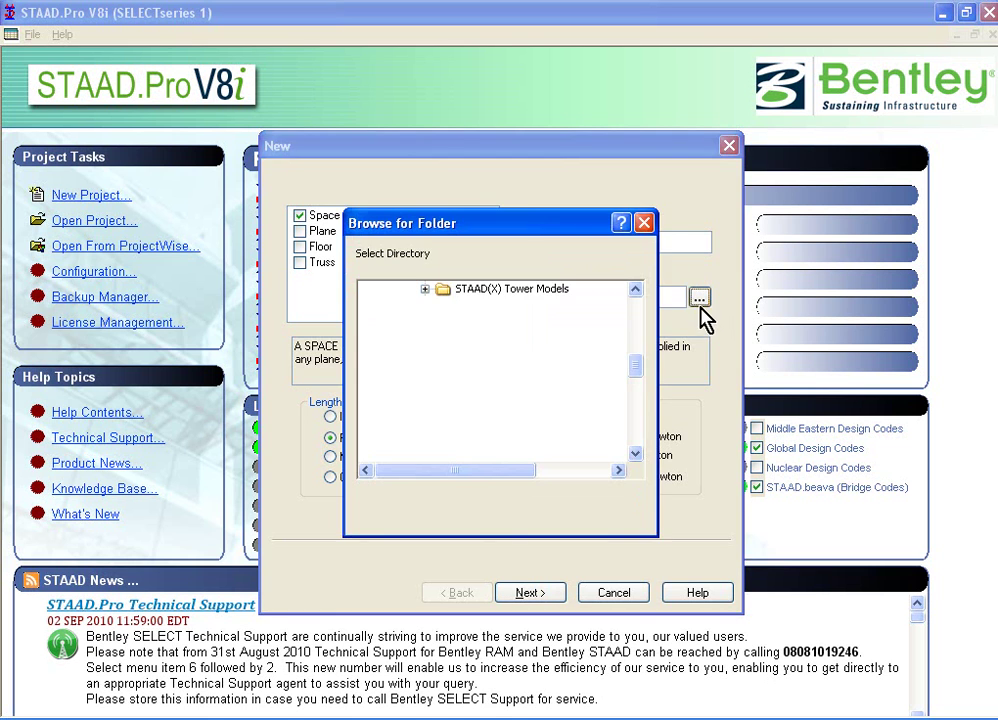
left_click(637, 305)
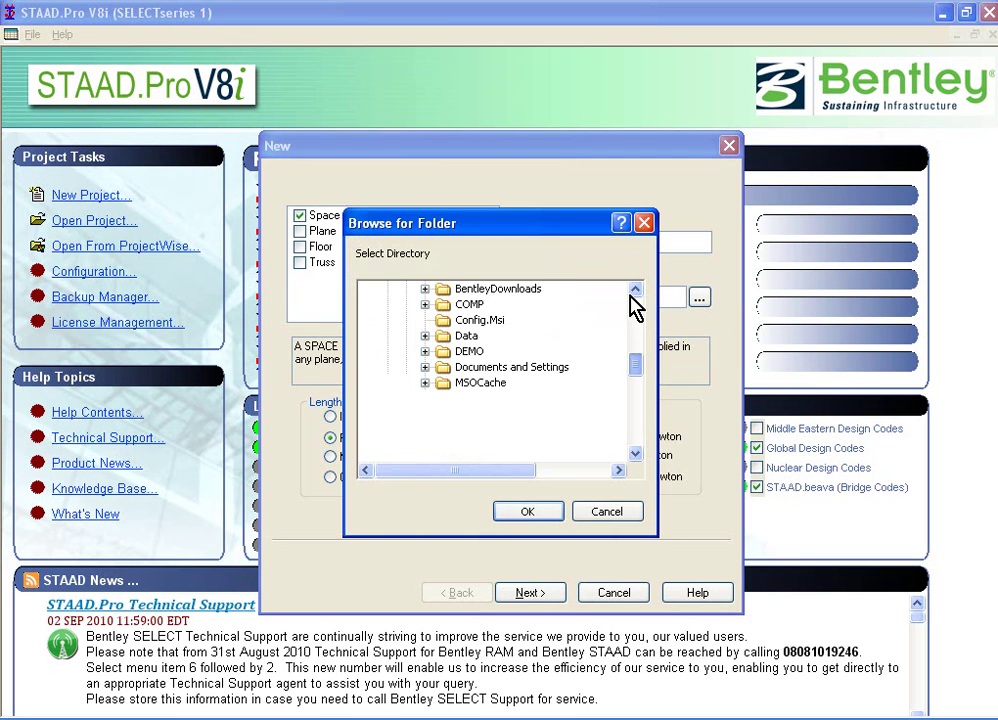
left_click(644, 224)
left_click(590, 294)
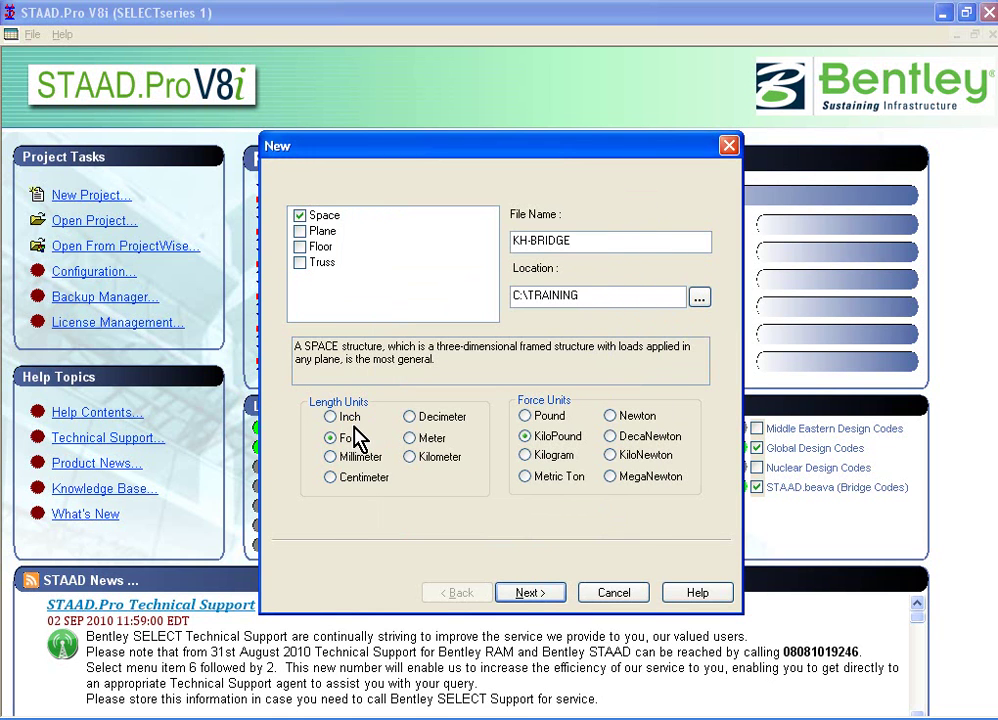
left_click(552, 598)
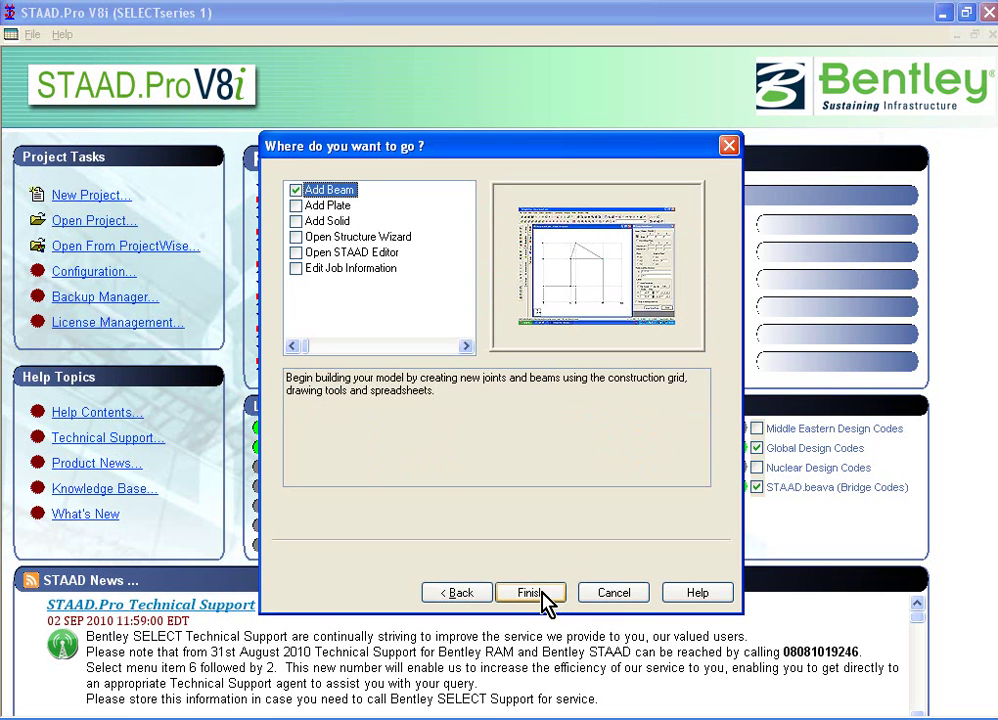
left_click(545, 594)
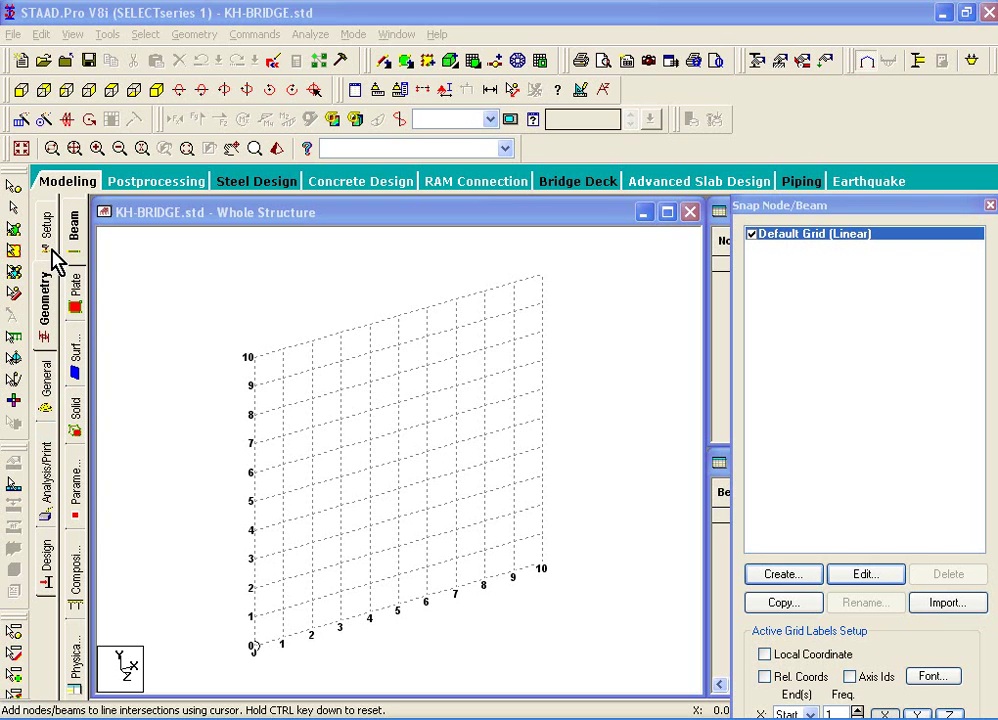
- Cycle through the Setup, Geometry and General pages, ending on Properties – Whole Structure with the Beams table
left_click(53, 252)
left_click(59, 310)
left_click(48, 380)
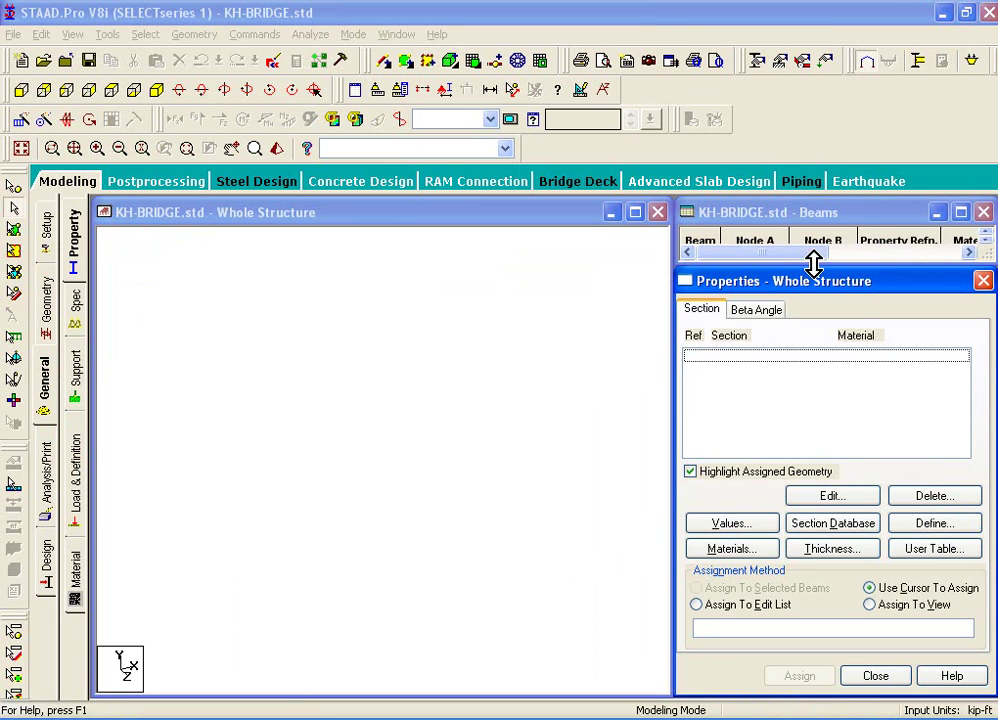
left_click(52, 253)
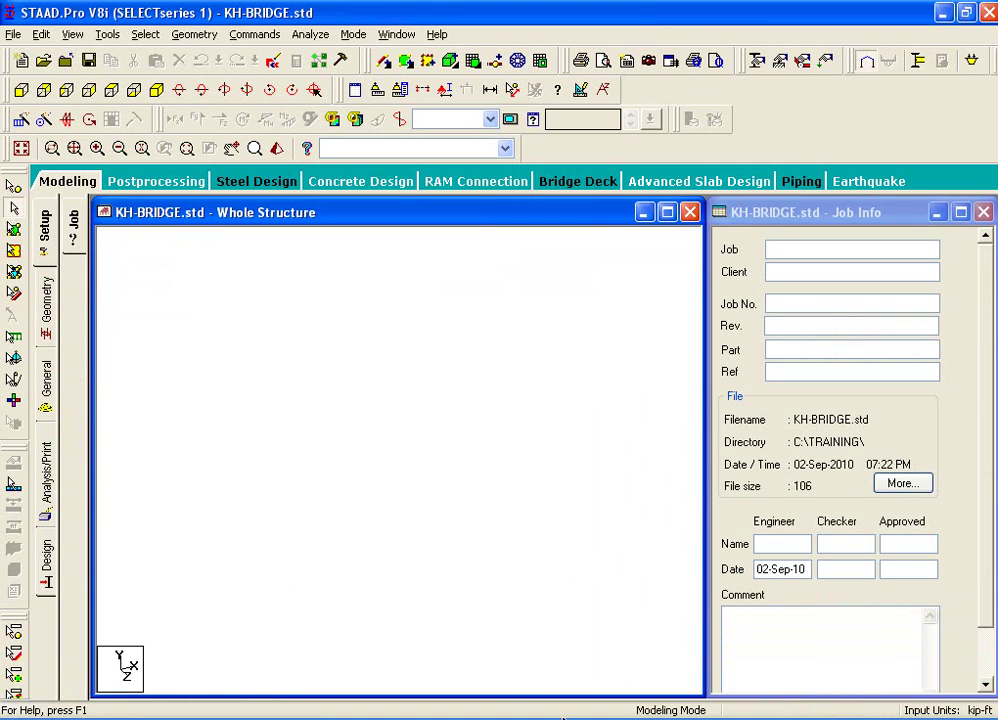
left_click(47, 325)
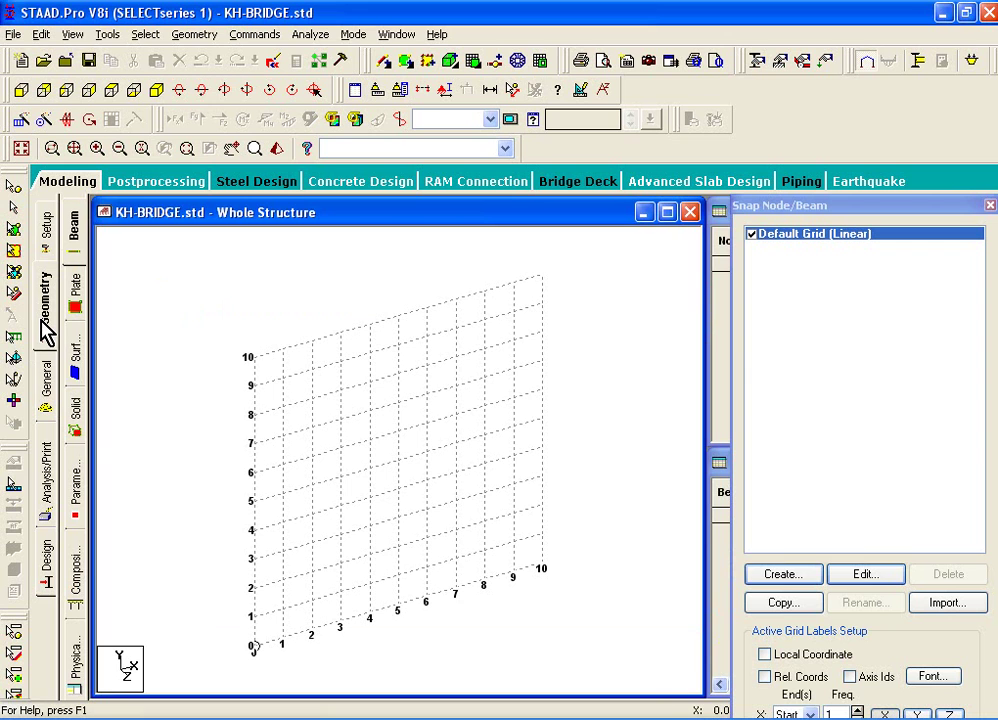
left_click(47, 385)
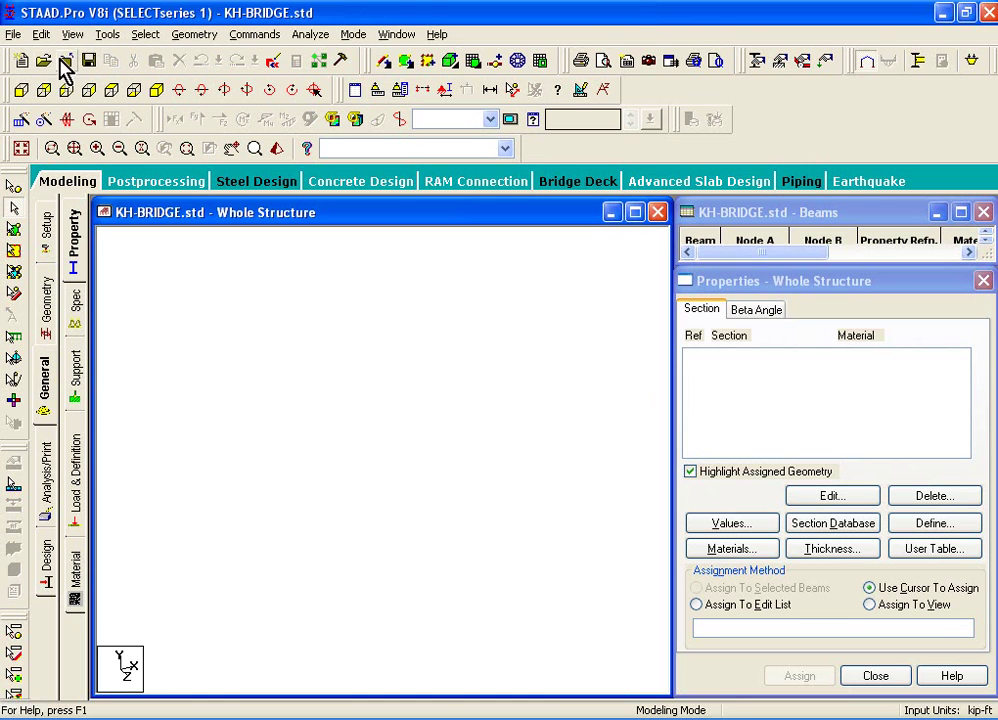
- Browse the Geometry and Commands menus, then return to the Geometry Beam page with the Default Grid (Linear)
left_click(192, 36)
mouse_move(240, 34)
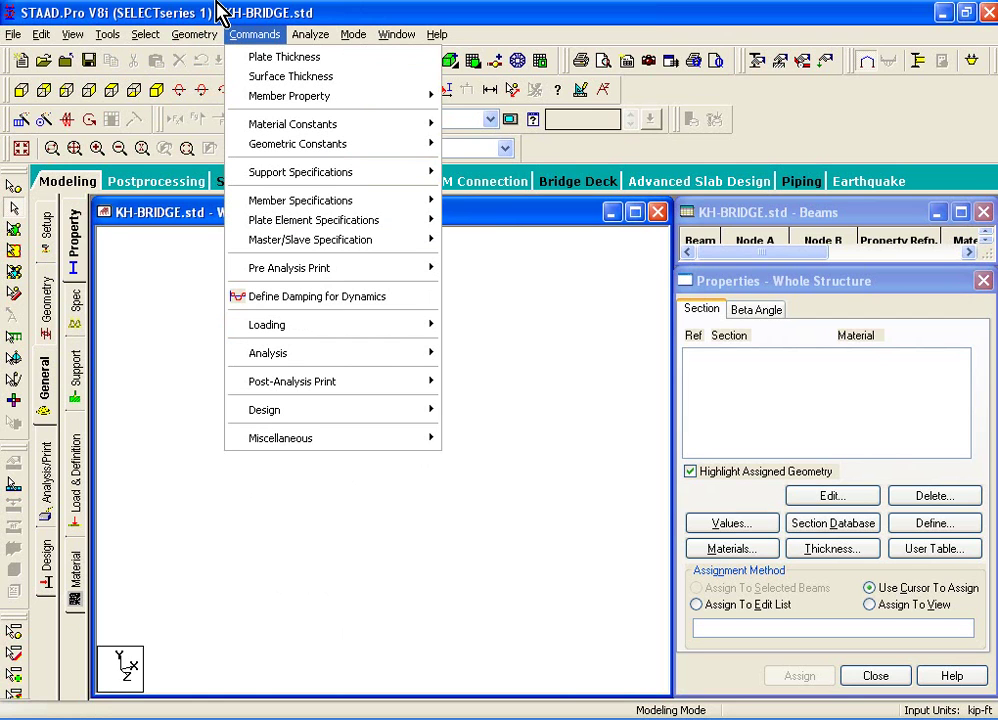
left_click(222, 14)
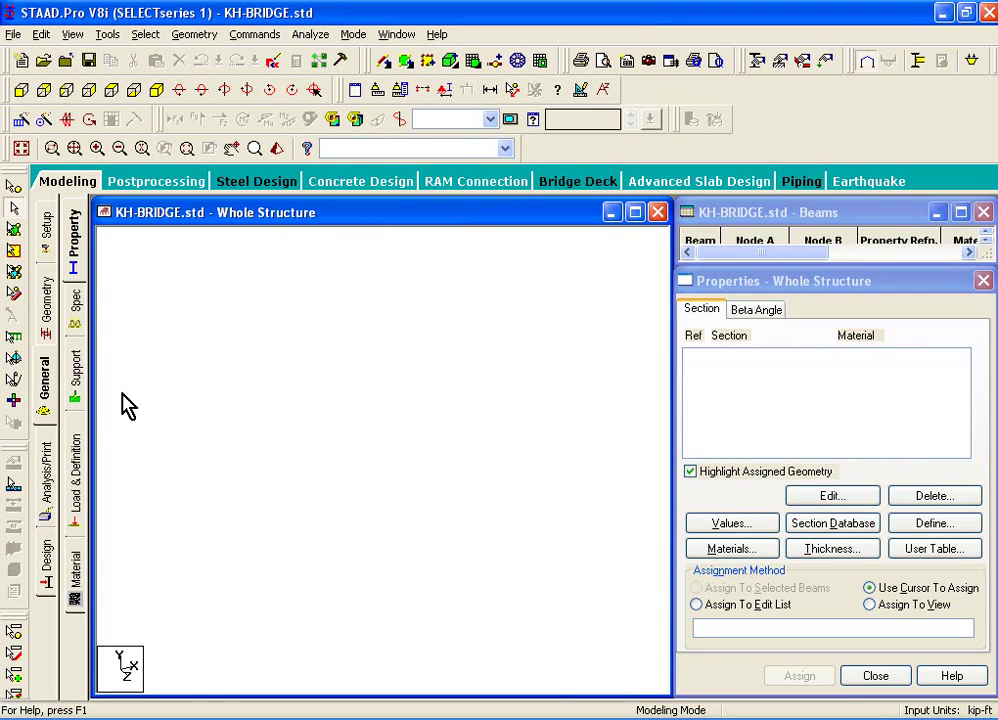
left_click(44, 322)
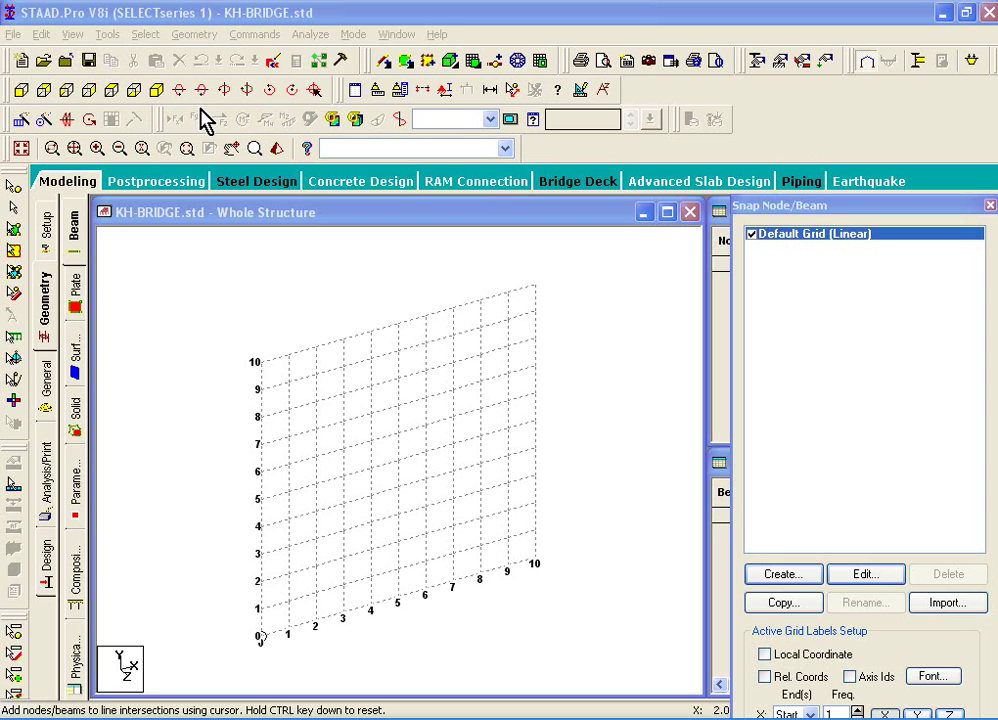
- Run the Structure Wizard, switch to Truss Models, and open the Pratt Truss parameters
left_click(197, 36)
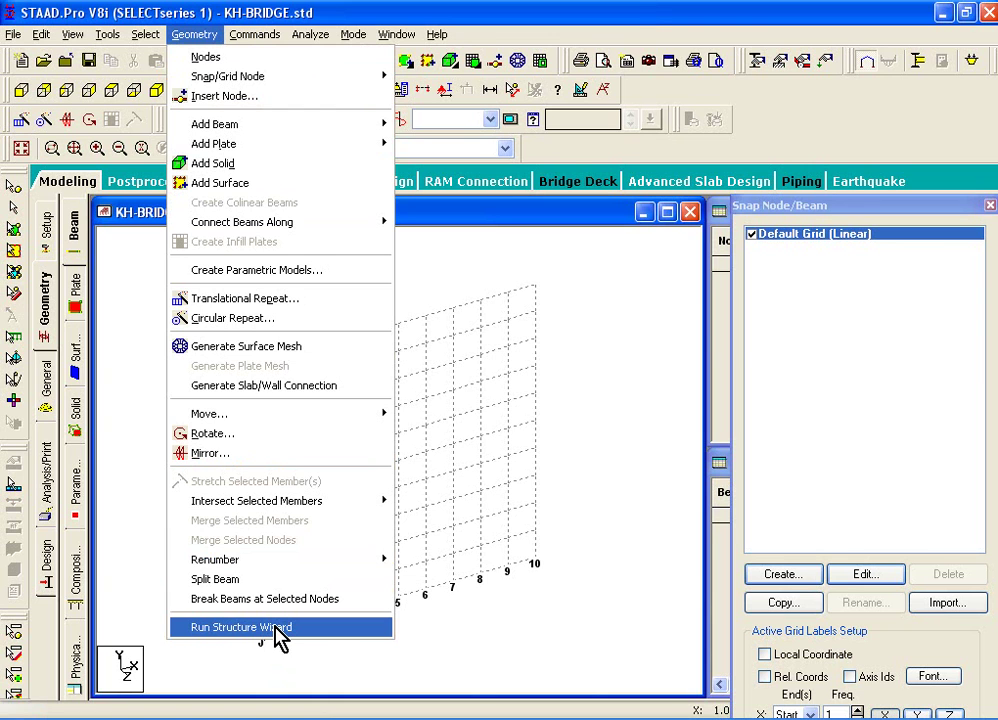
left_click(280, 630)
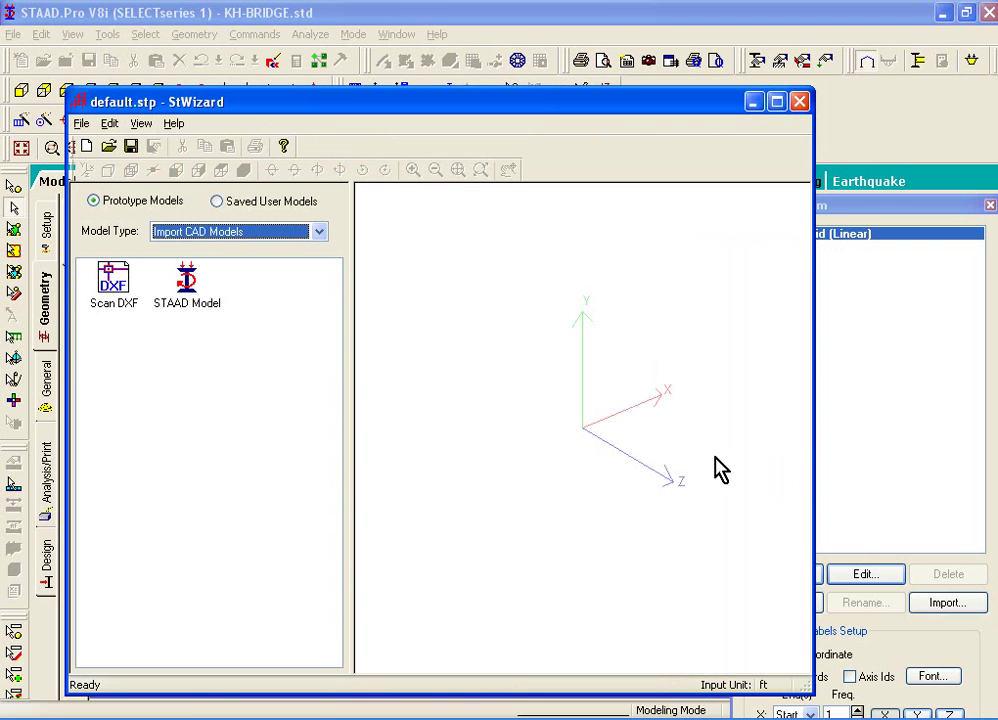
left_click(318, 232)
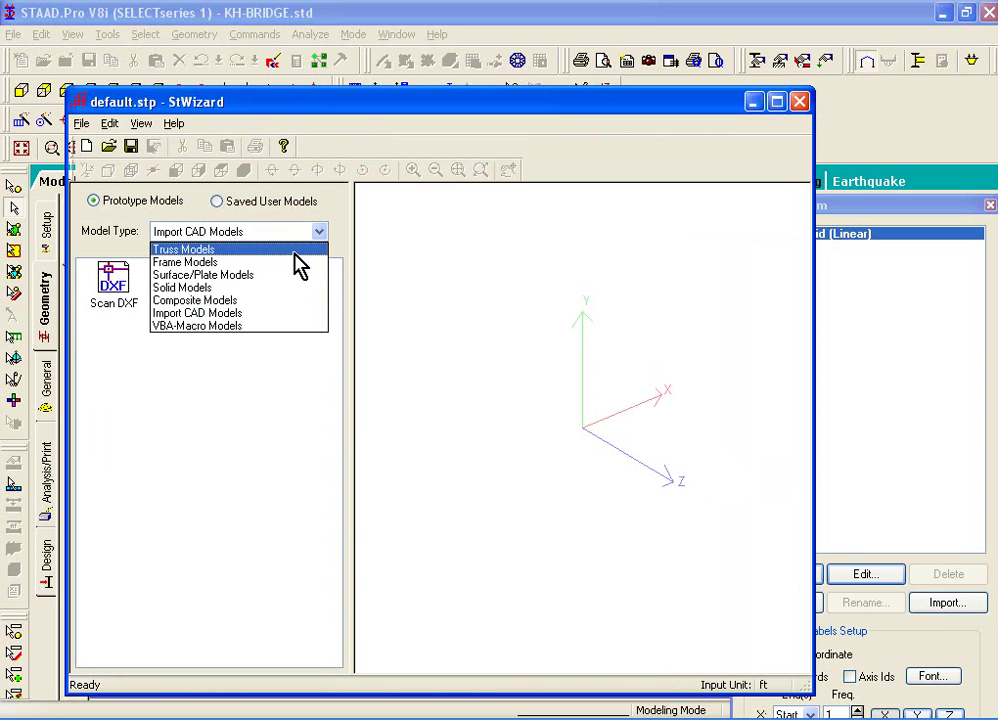
left_click(295, 251)
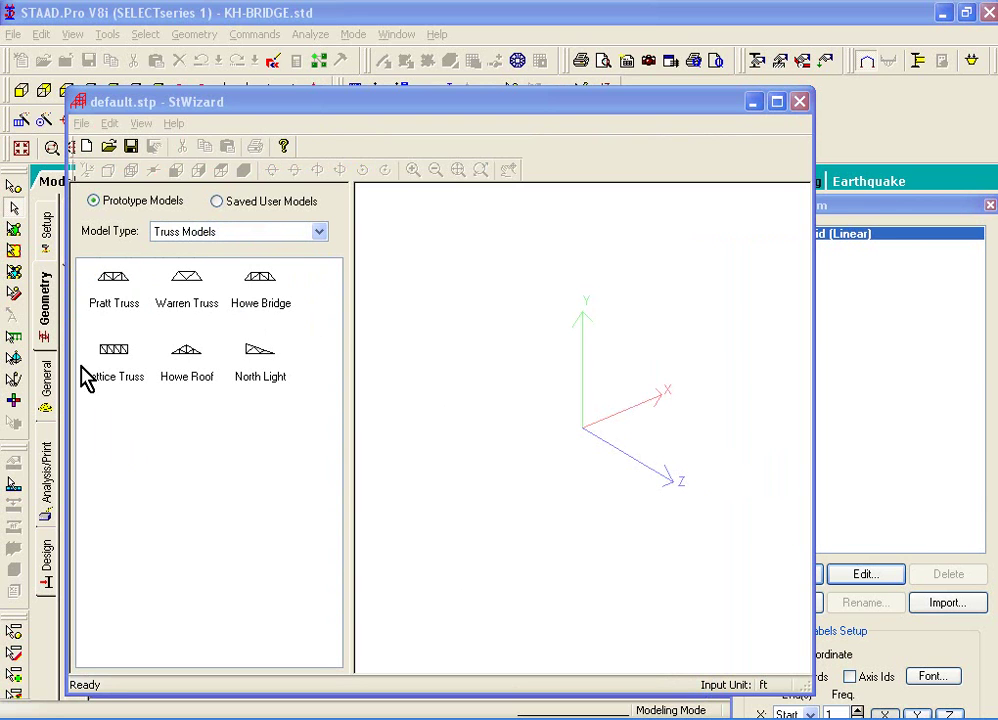
double_click(116, 306)
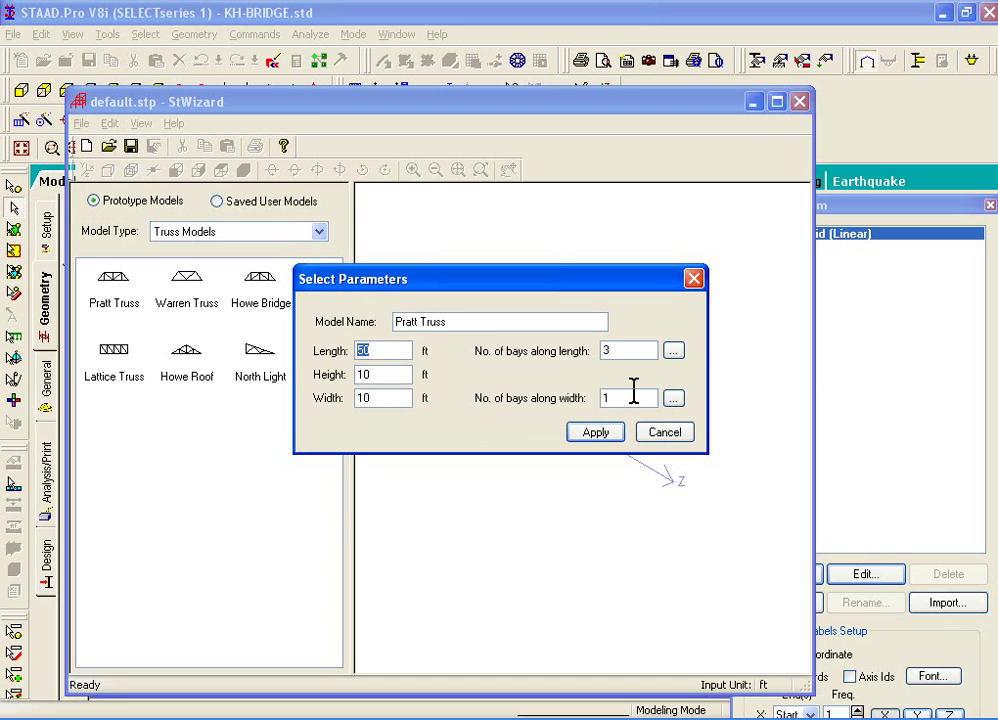
- Apply Pratt truss length 21, height 1.67, width 5 and 2 bays along length
type("21")
key("Tab")
type("1.67")
key("Tab")
type("5")
key("Tab")
type("2")
key("Tab")
left_click(596, 432)
- Rotate the generated truss to view it in 3D, then recheck its parameters without changes
left_click_drag(479, 575, 572, 535)
left_click(597, 490)
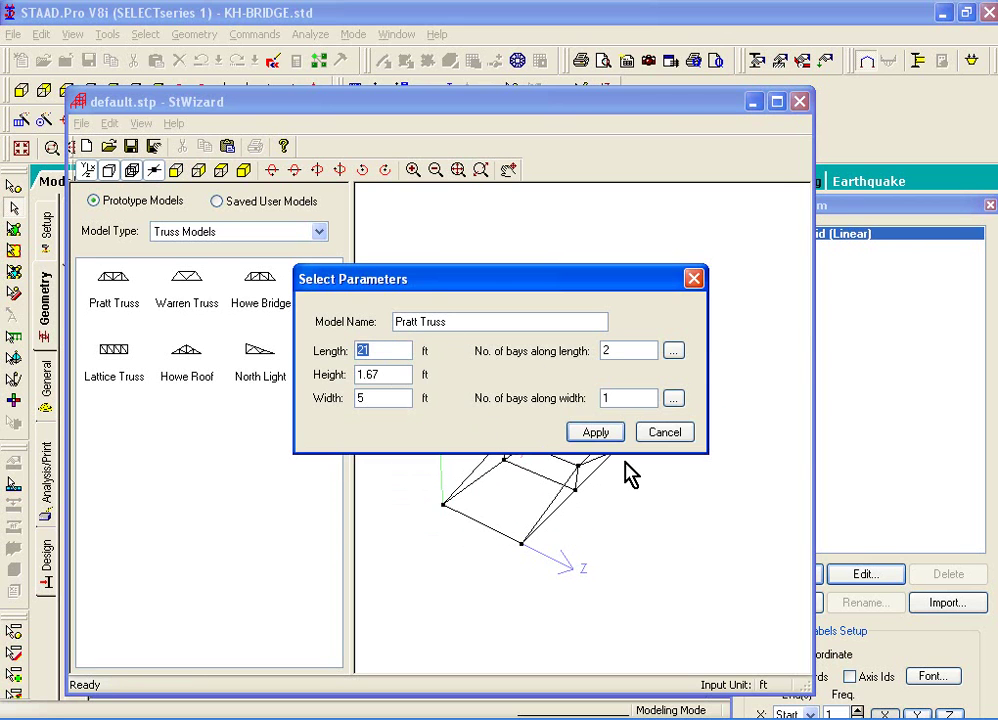
left_click(658, 442)
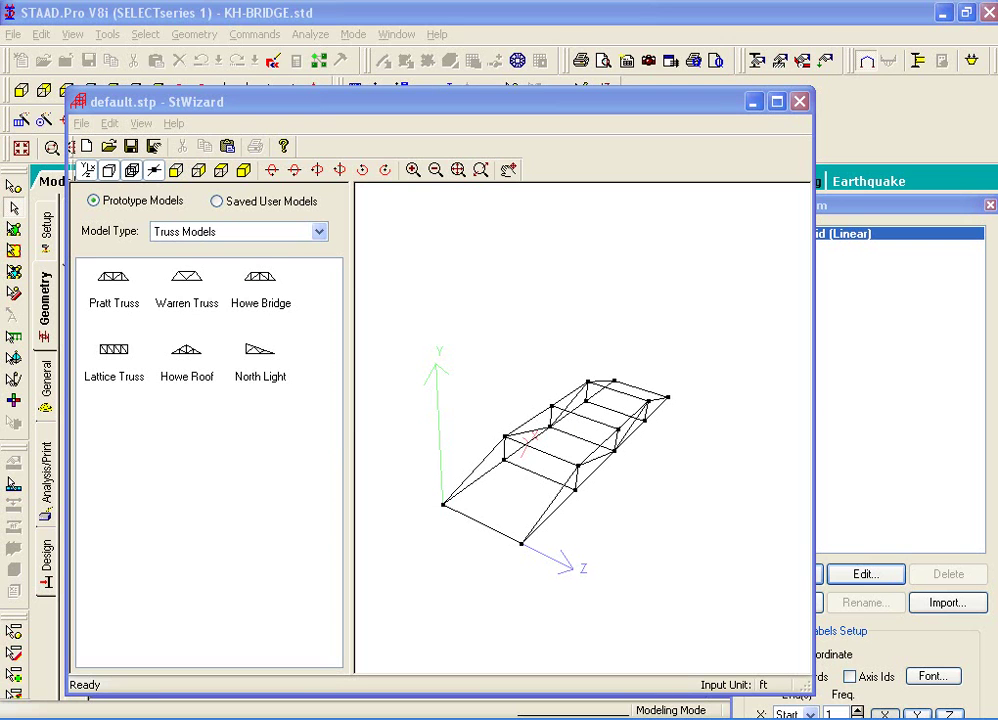
- Merge the wizard's Pratt truss into KH-BRIDGE, pasting it with X, Y and Z offsets of 0
left_click(81, 123)
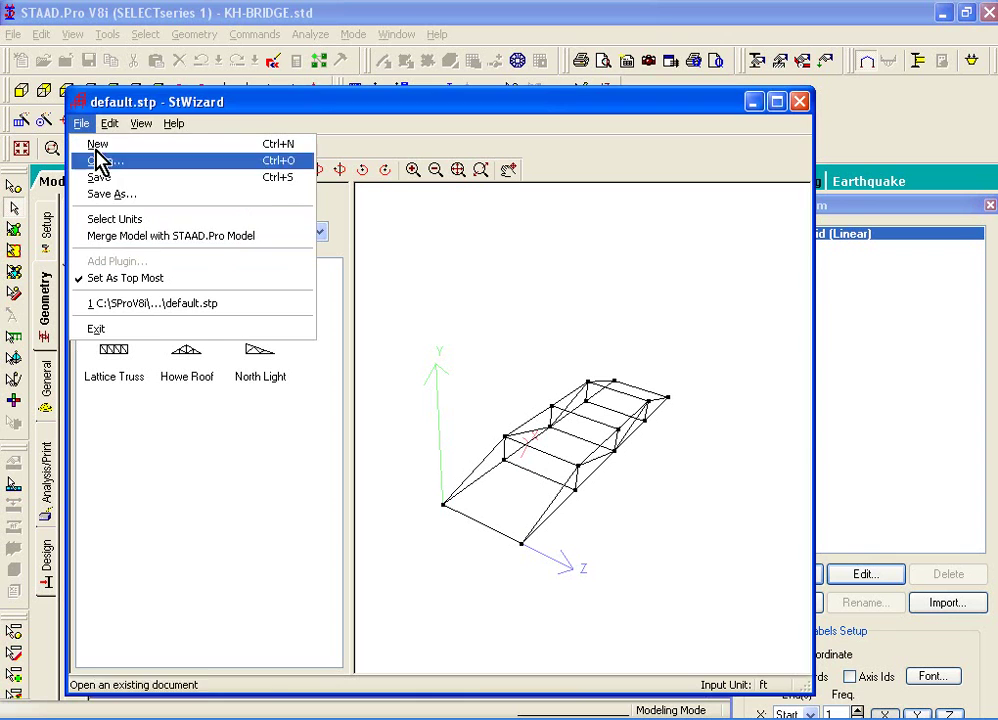
left_click(163, 241)
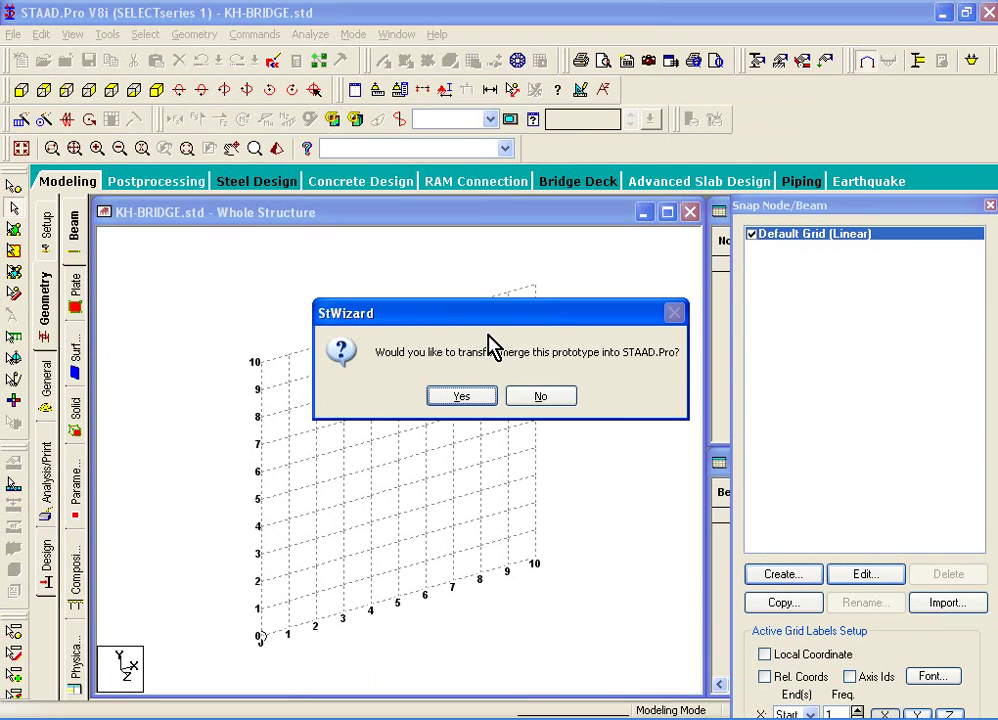
left_click(470, 394)
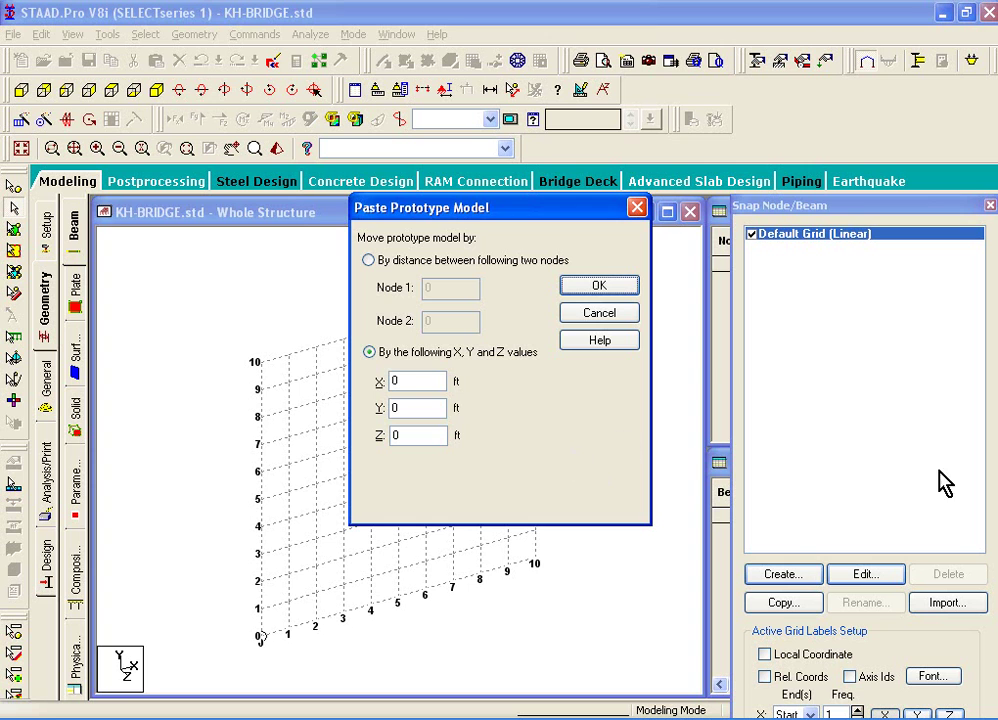
left_click(598, 287)
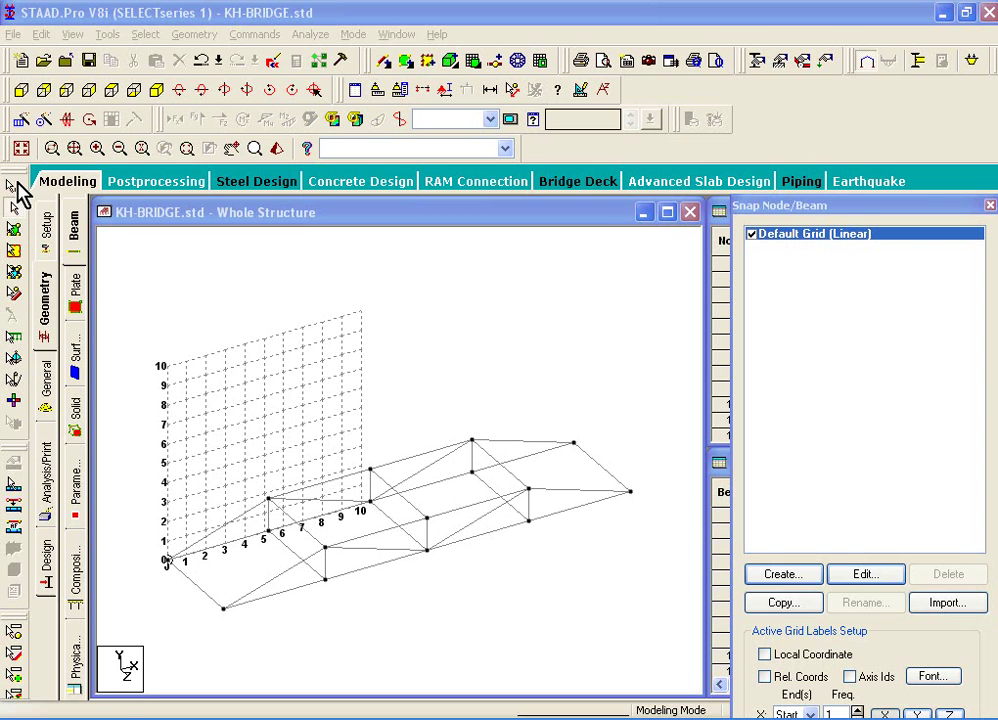
- Switch the cursor and box-select the bridge truss members
left_click(14, 190)
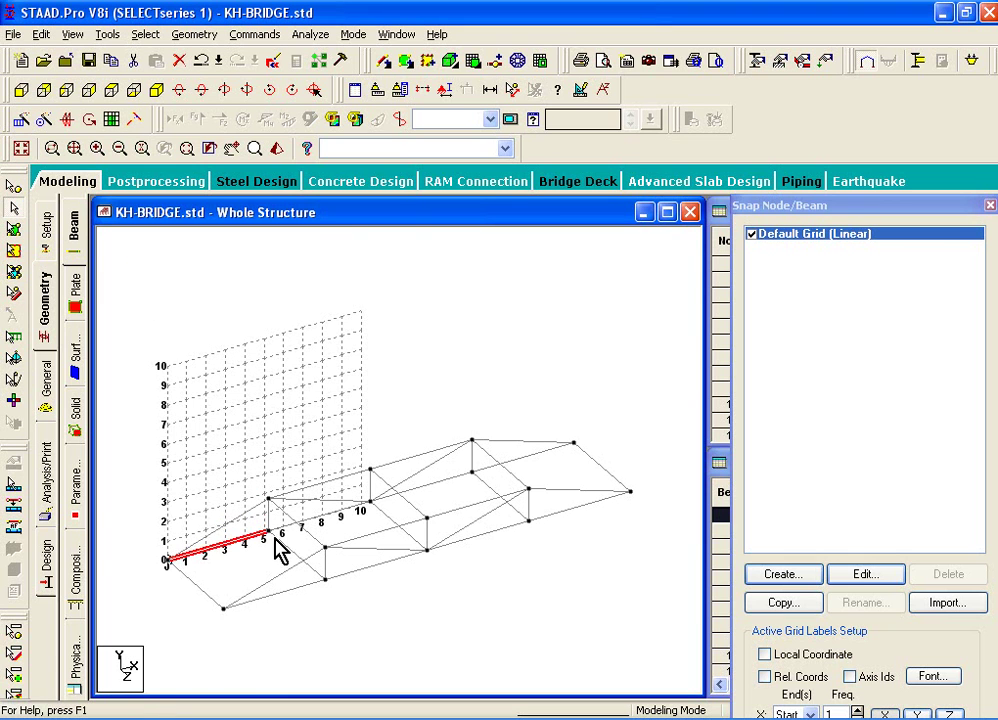
left_click(350, 515)
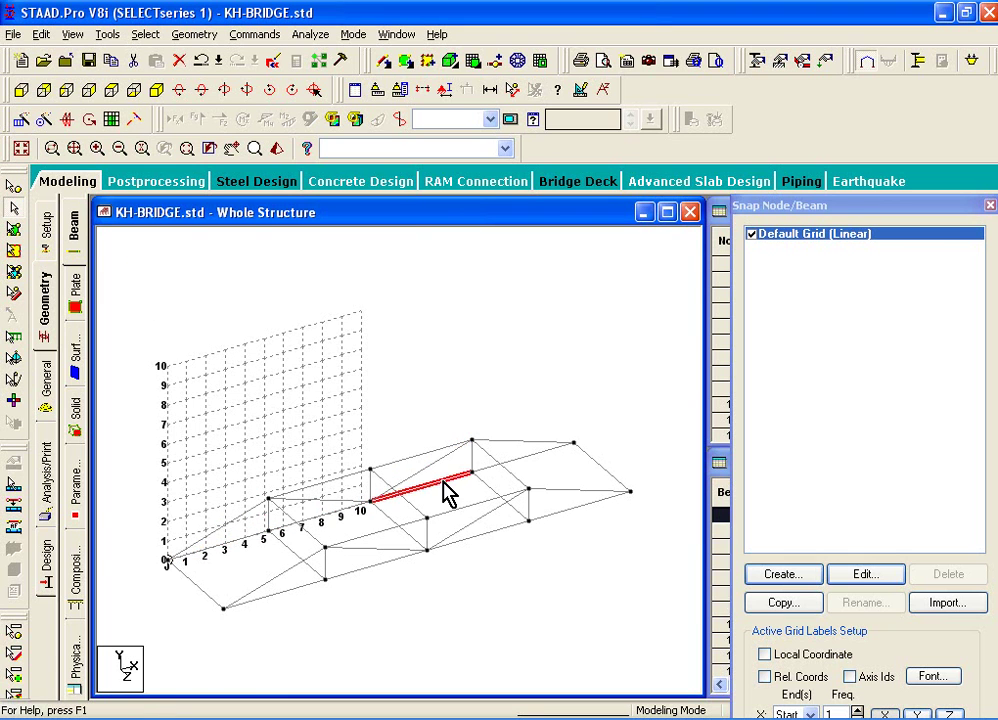
left_click(601, 466)
left_click_drag(93, 307, 690, 684)
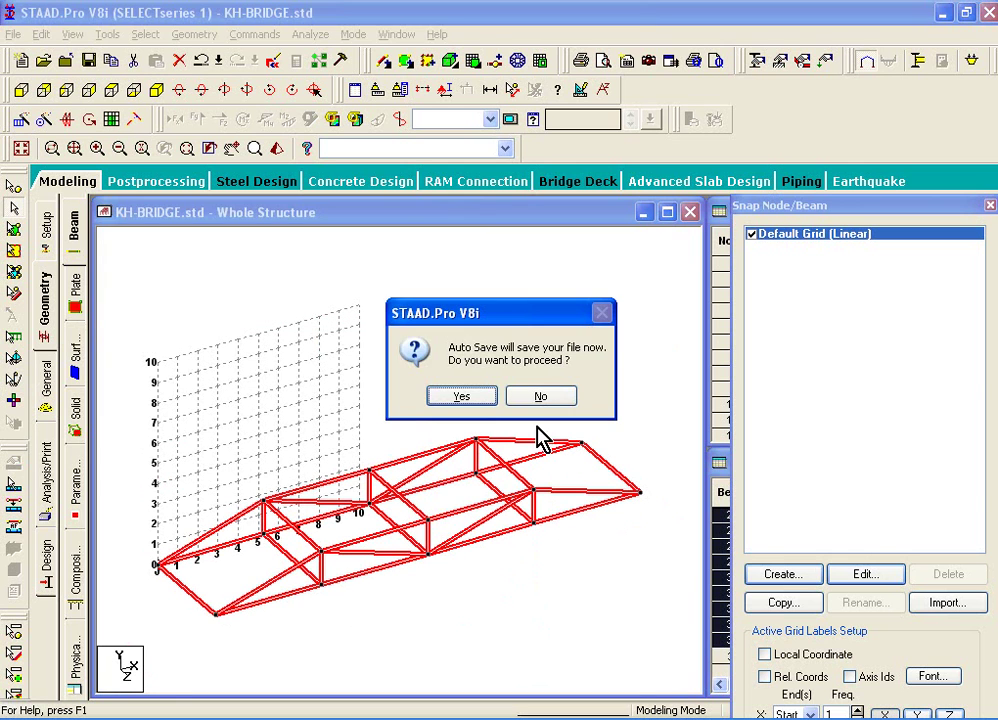
- Decline the automatic save, clear the selection, then select the entire structure with Ctrl+A
left_click(538, 398)
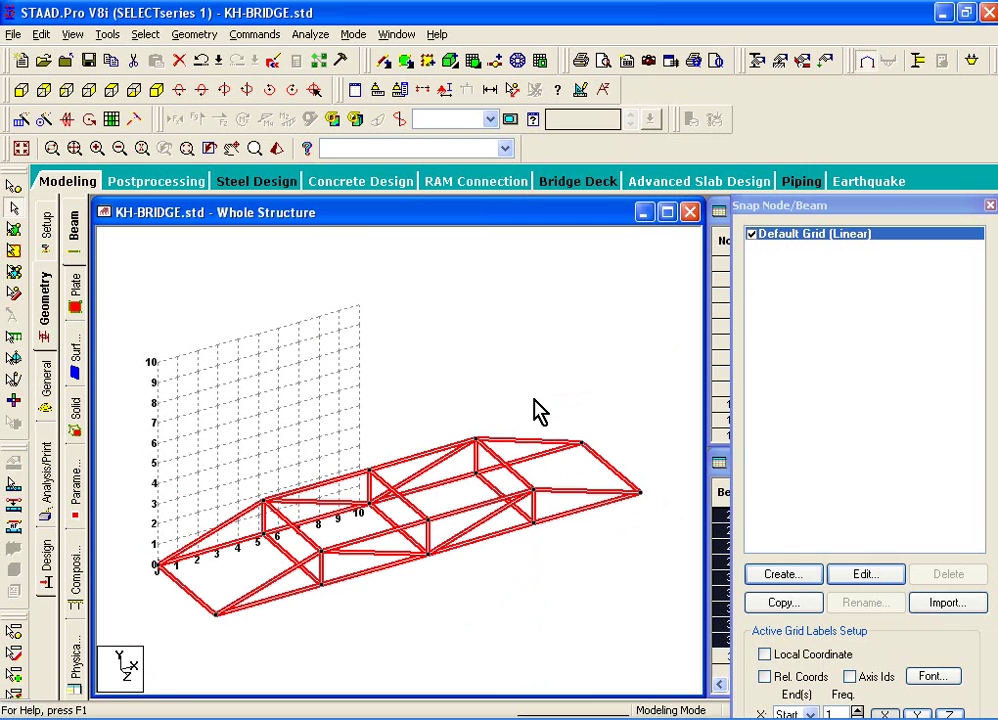
left_click(538, 410)
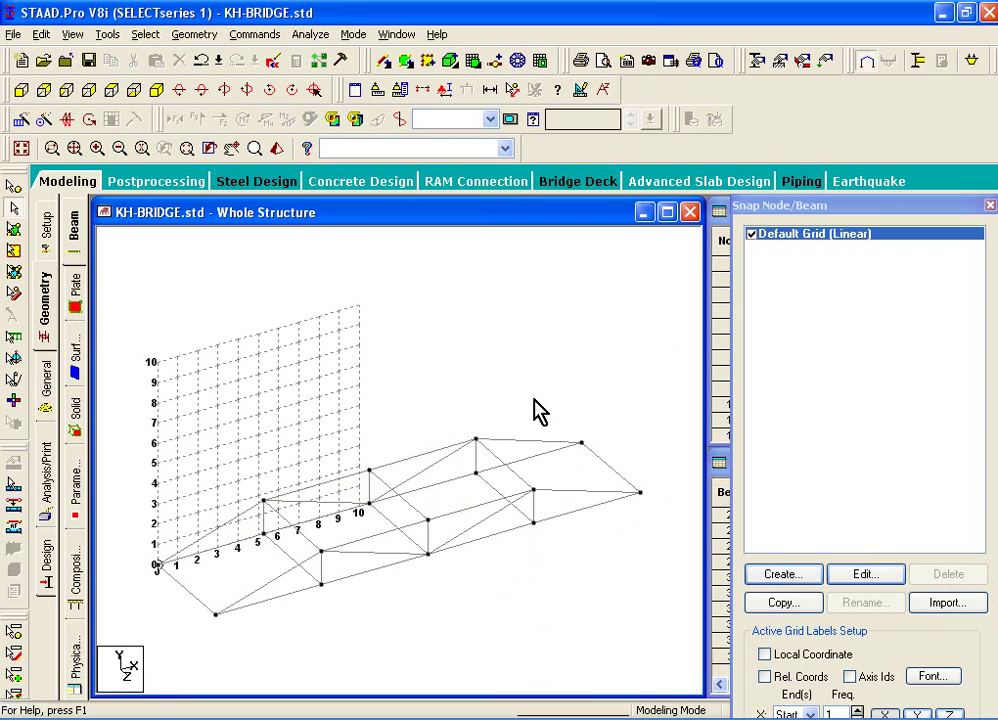
key("ctrl+a")
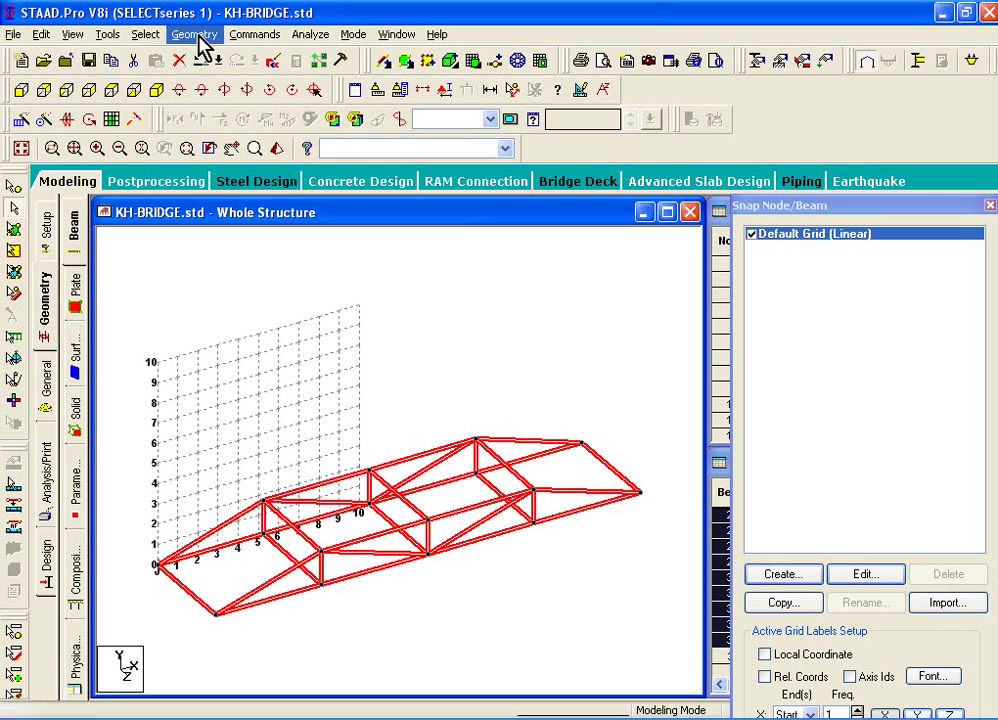
- Open the Mirror settings with the X-Z plane, ready to enter the plane node
left_click(196, 36)
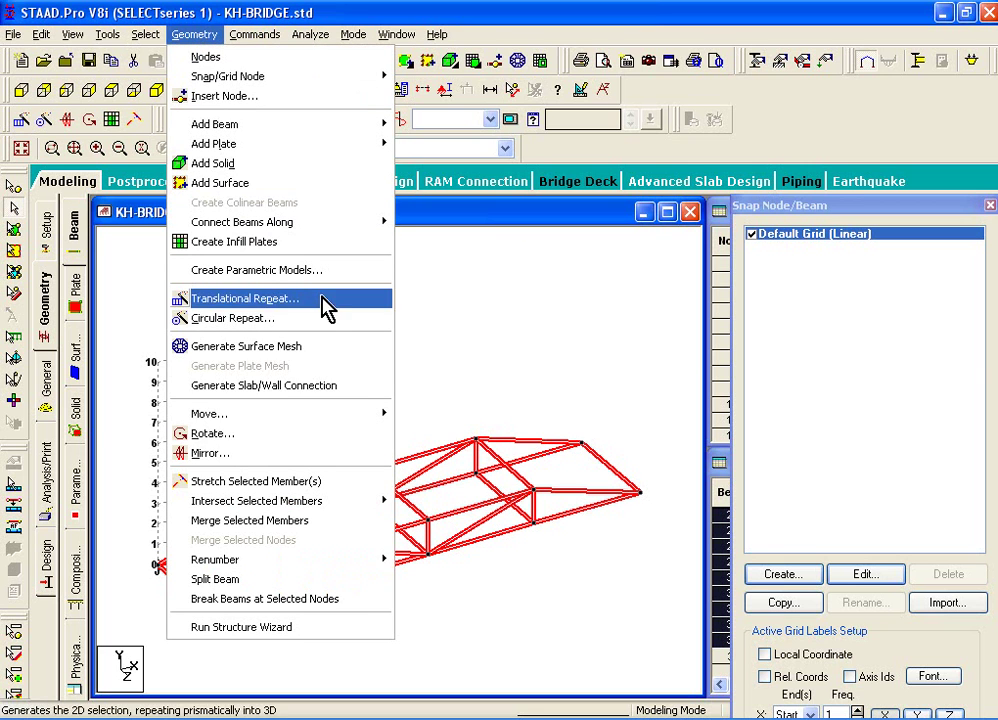
left_click(298, 456)
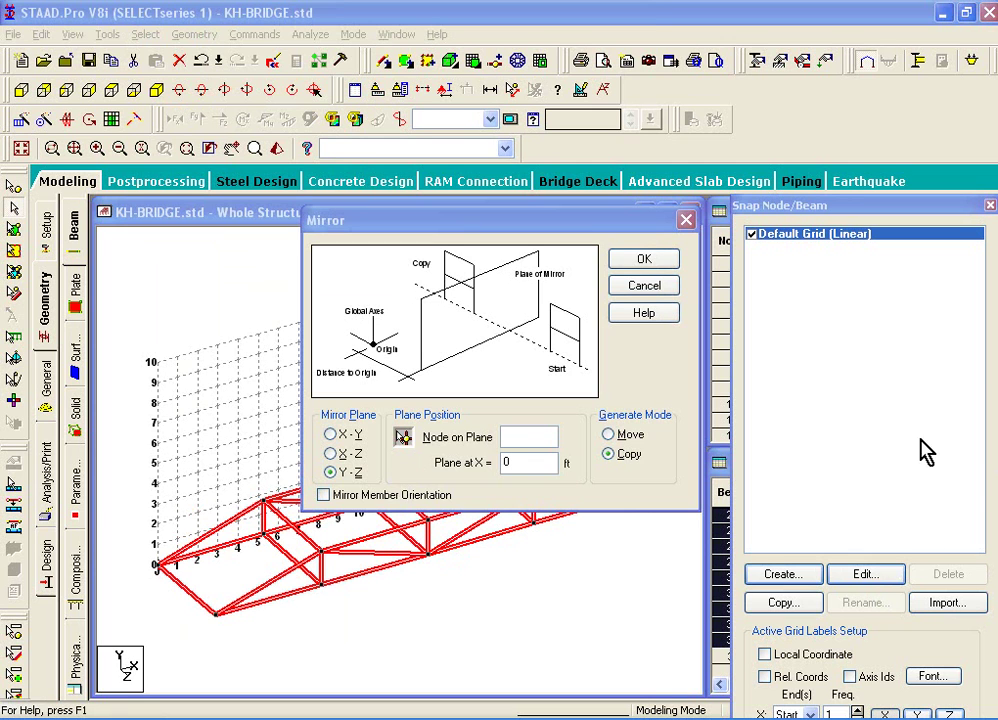
left_click(340, 453)
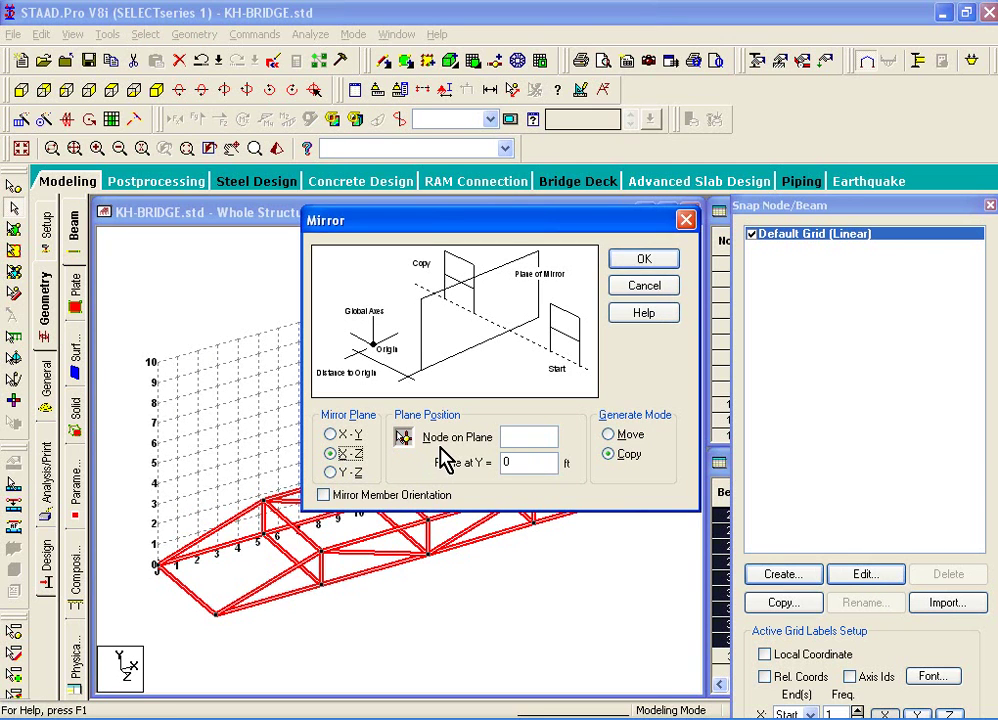
left_click(534, 437)
- Use node 1 at Y = 0 as the plane node, set Generate Mode to Move, and apply the mirror
left_click(402, 437)
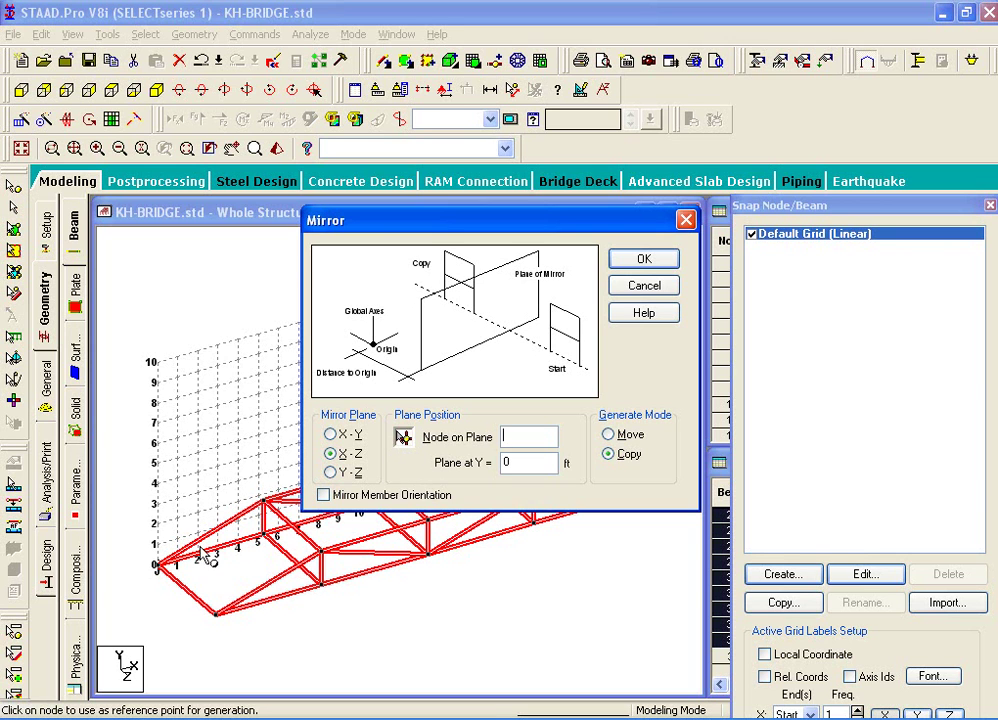
left_click(217, 620)
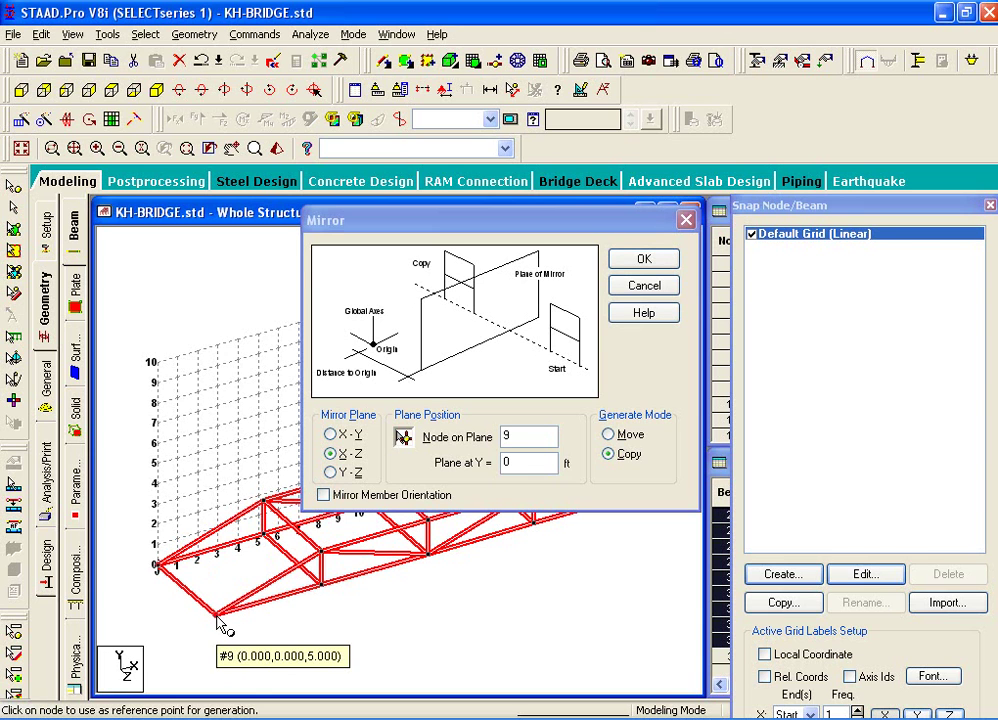
left_click(323, 583)
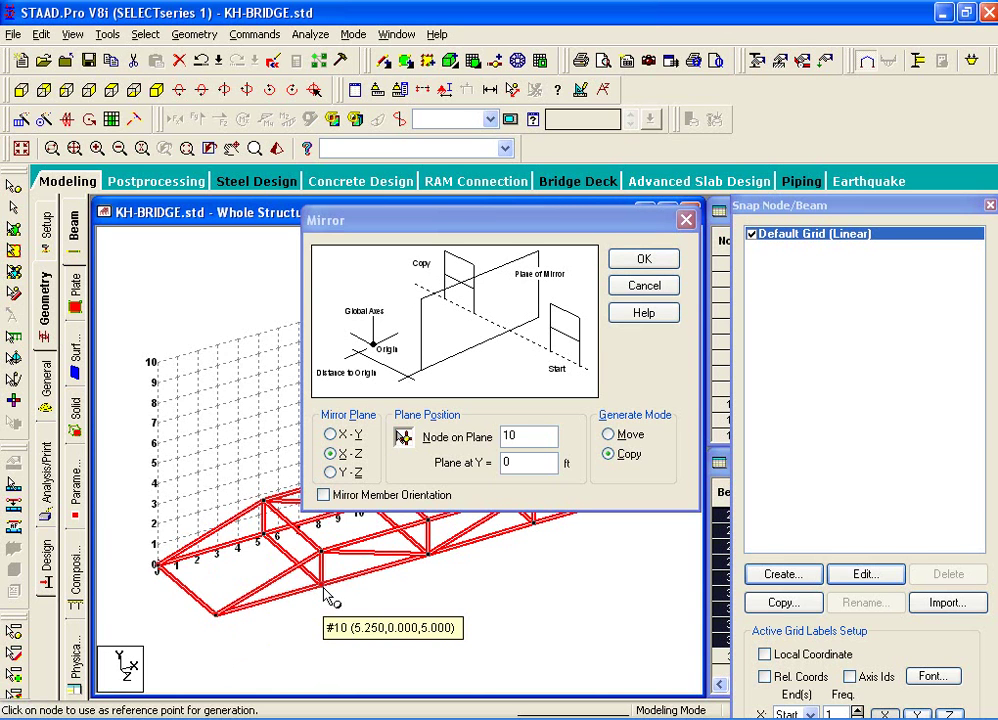
left_click(156, 577)
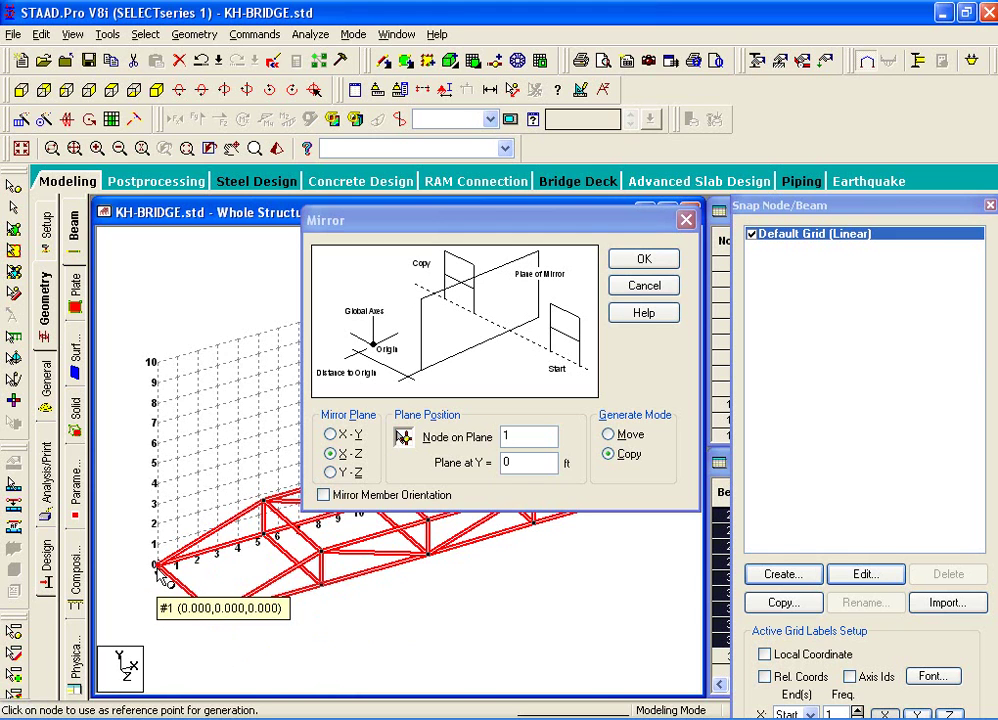
double_click(515, 437)
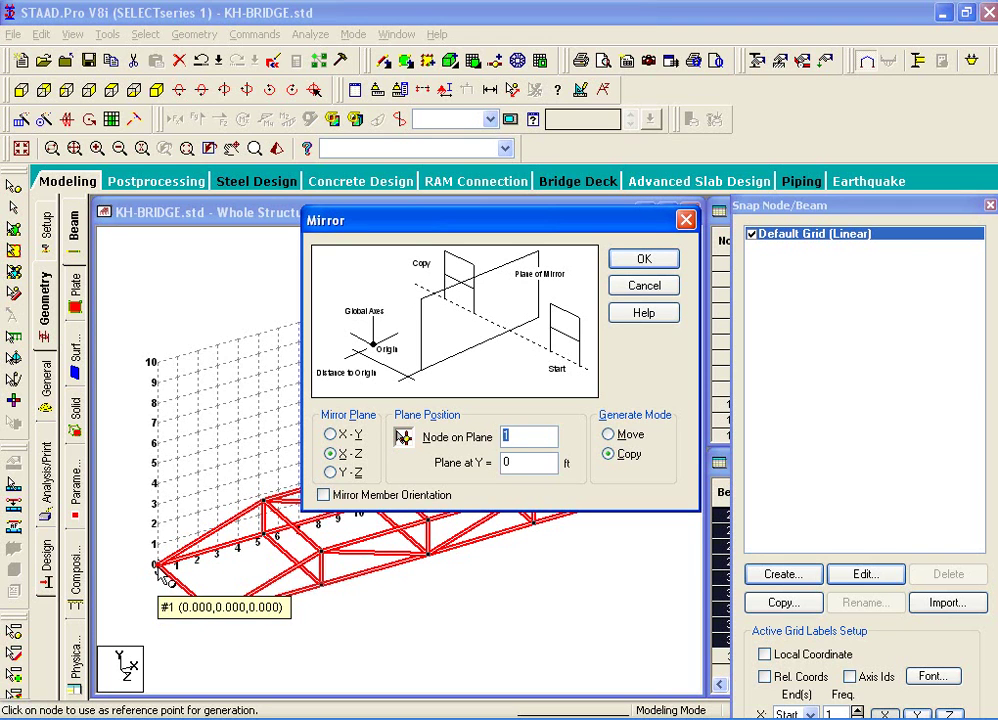
left_click(533, 437)
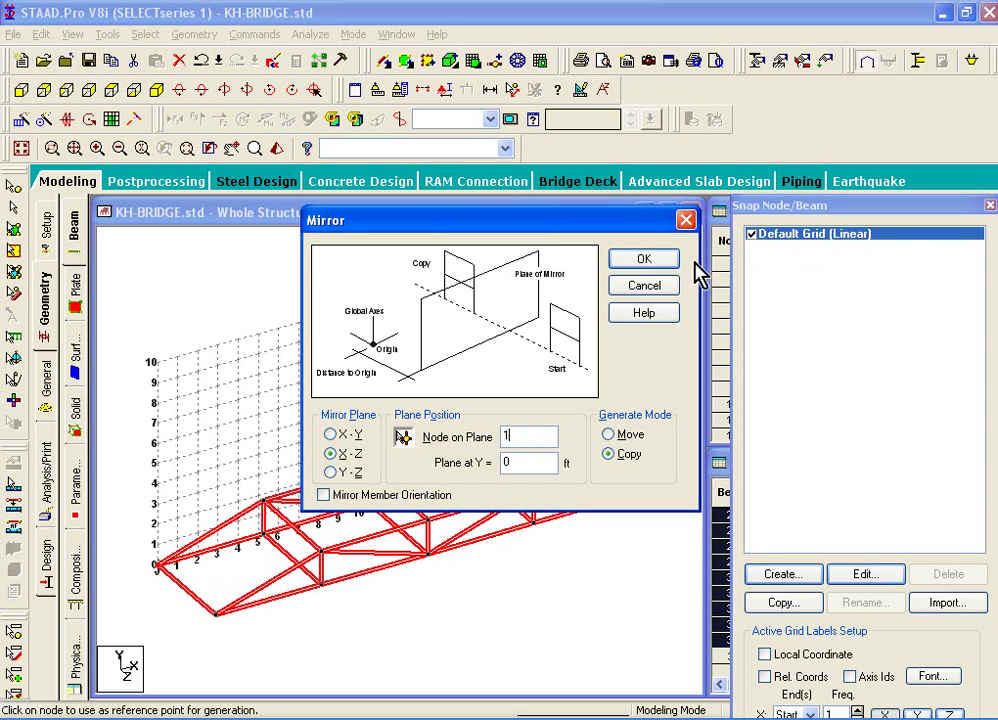
left_click(609, 435)
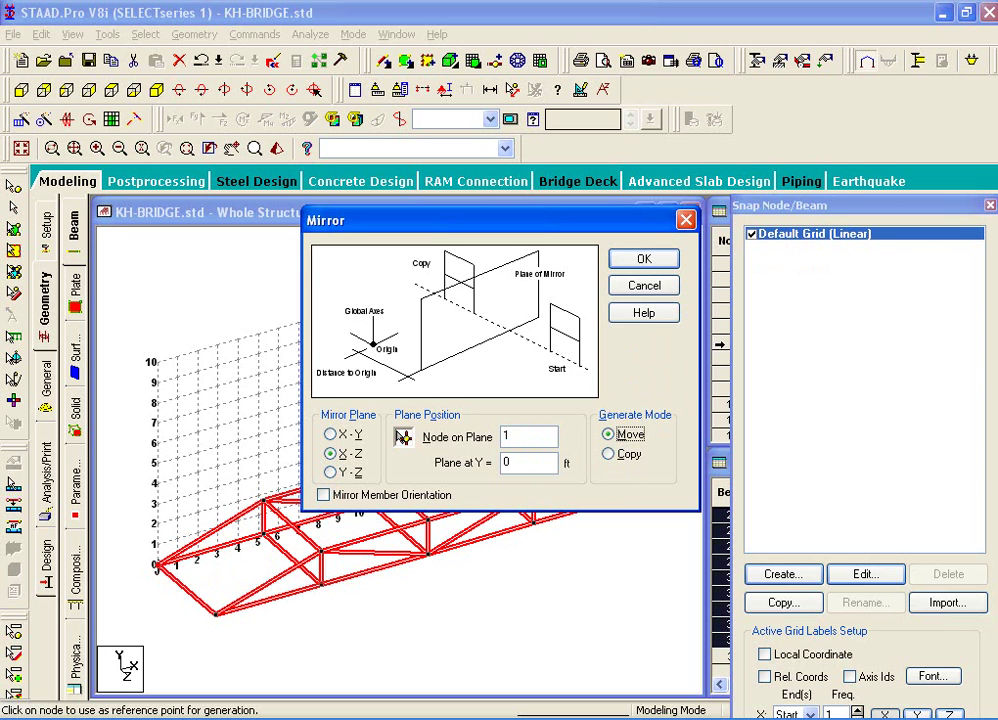
left_click(640, 262)
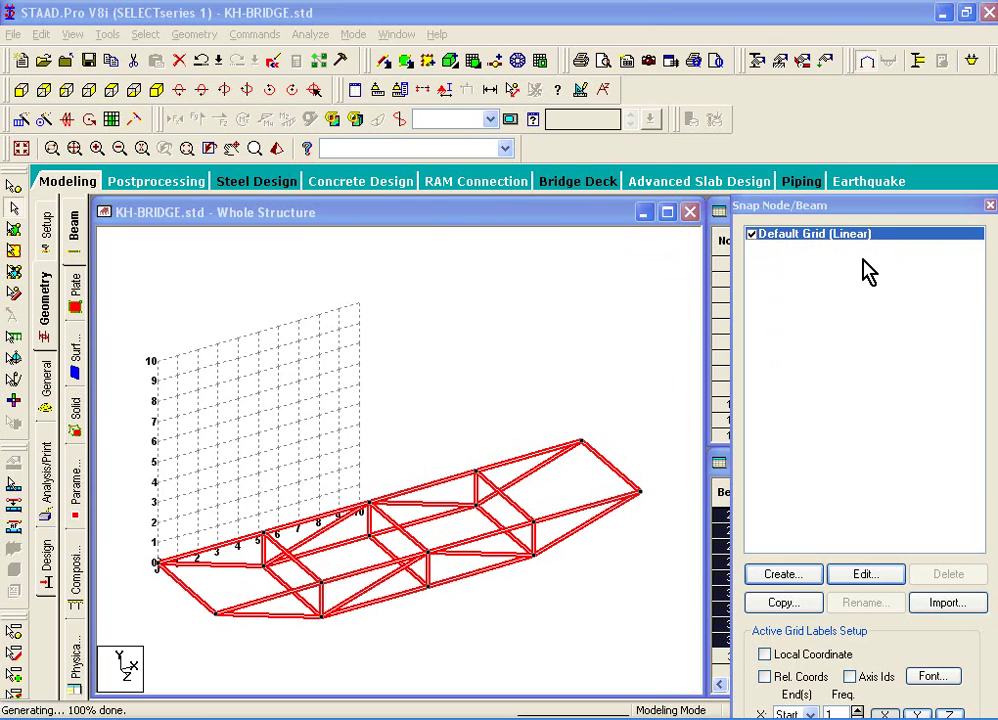
- Undock the Snap Node/Beam panel and close it
left_click_drag(867, 205, 853, 33)
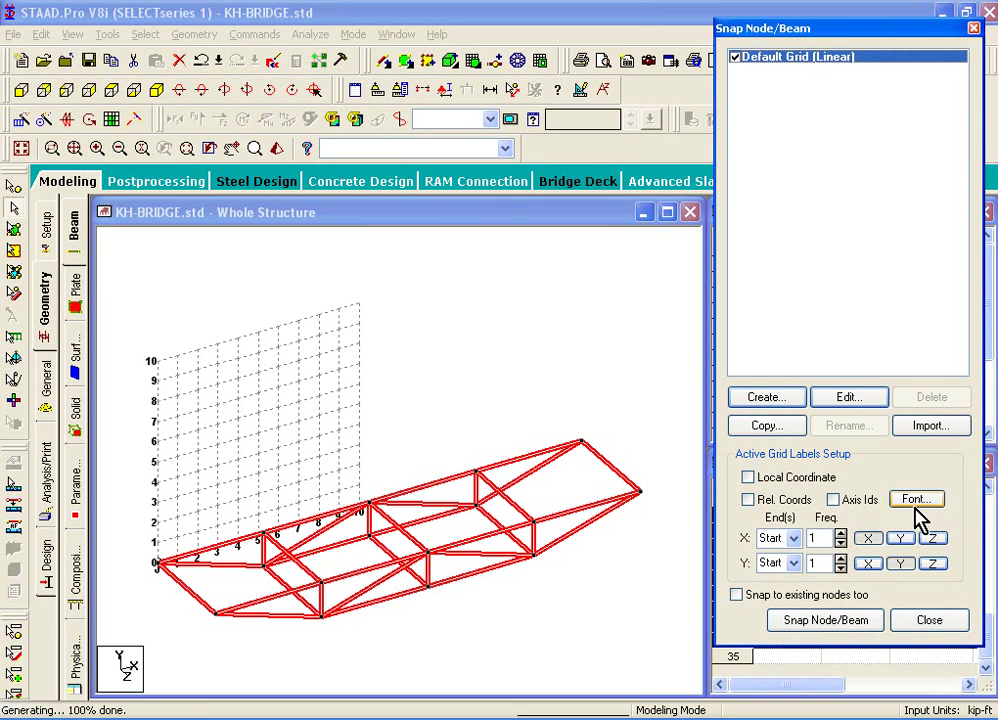
left_click(914, 624)
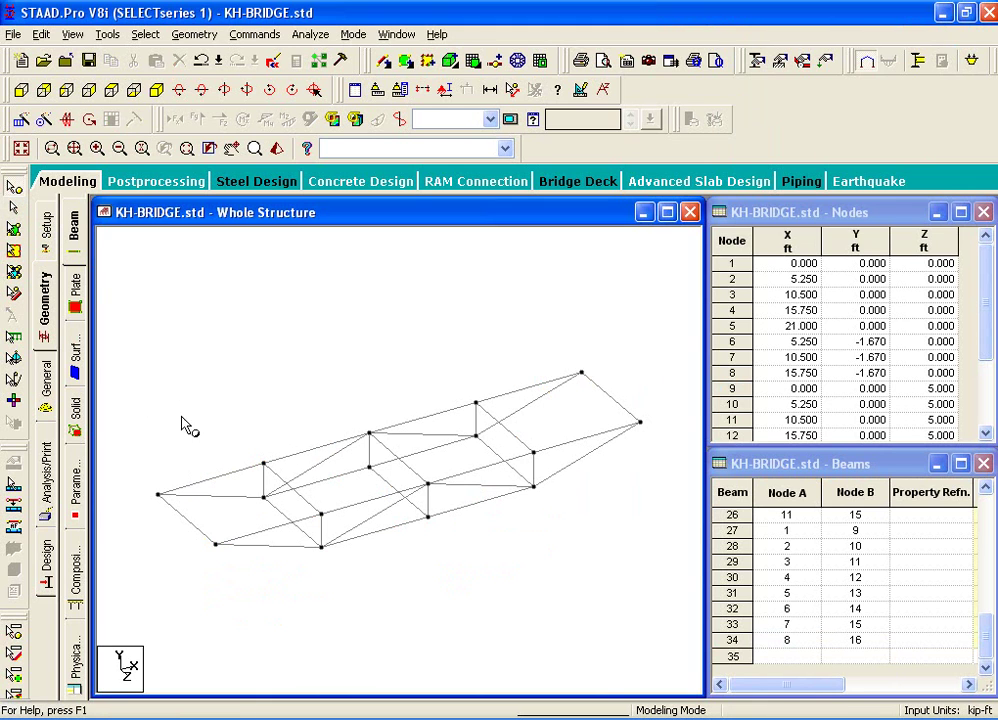
- Select corner nodes 1, 5, 9 and 13 at both ends of the truss
left_click(159, 497)
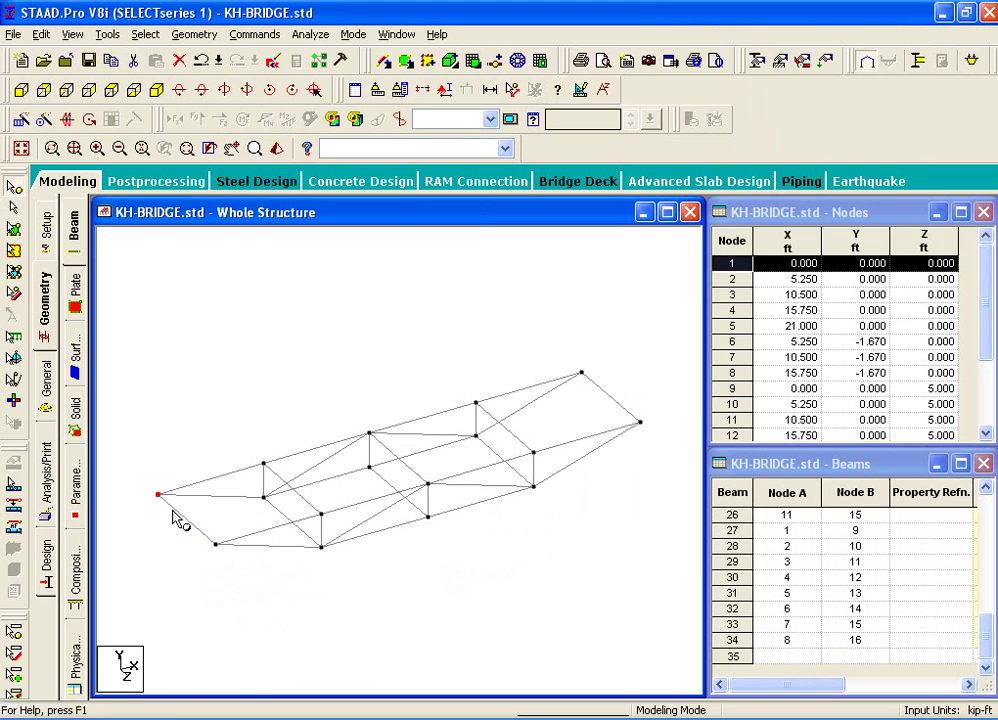
left_click(217, 546, "ctrl")
left_click(581, 374, "ctrl")
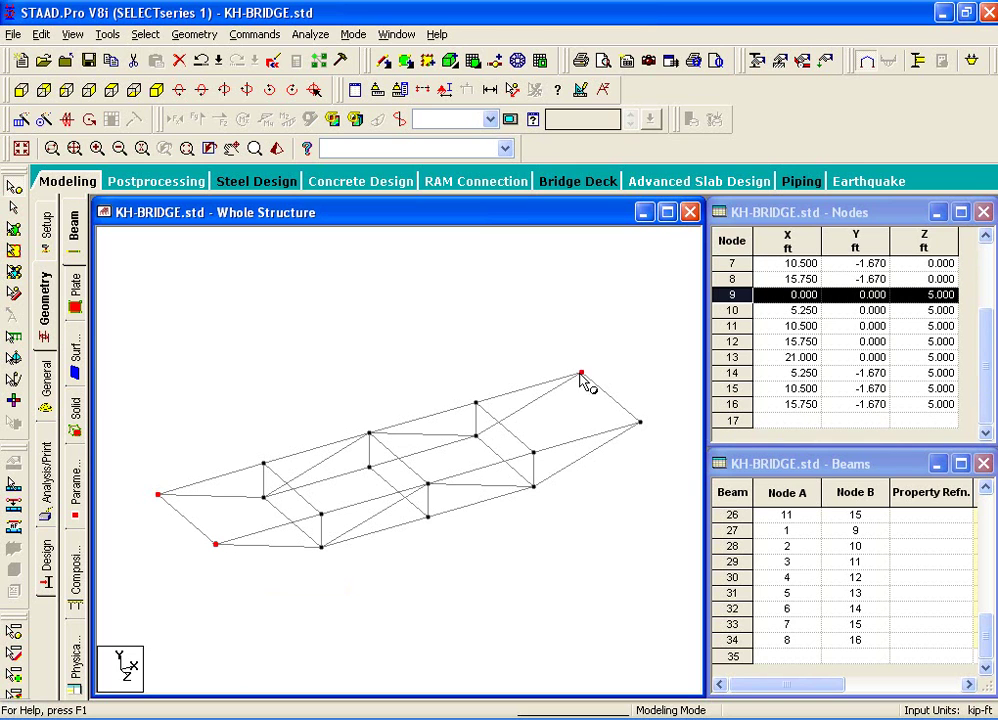
left_click(640, 422, "ctrl")
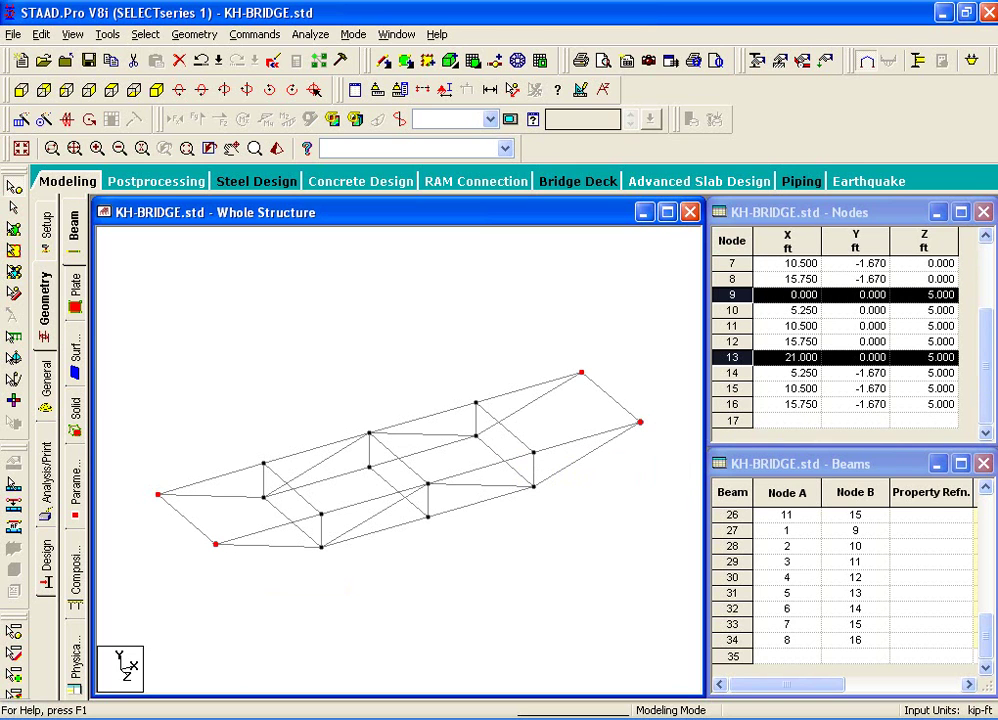
key("Right")
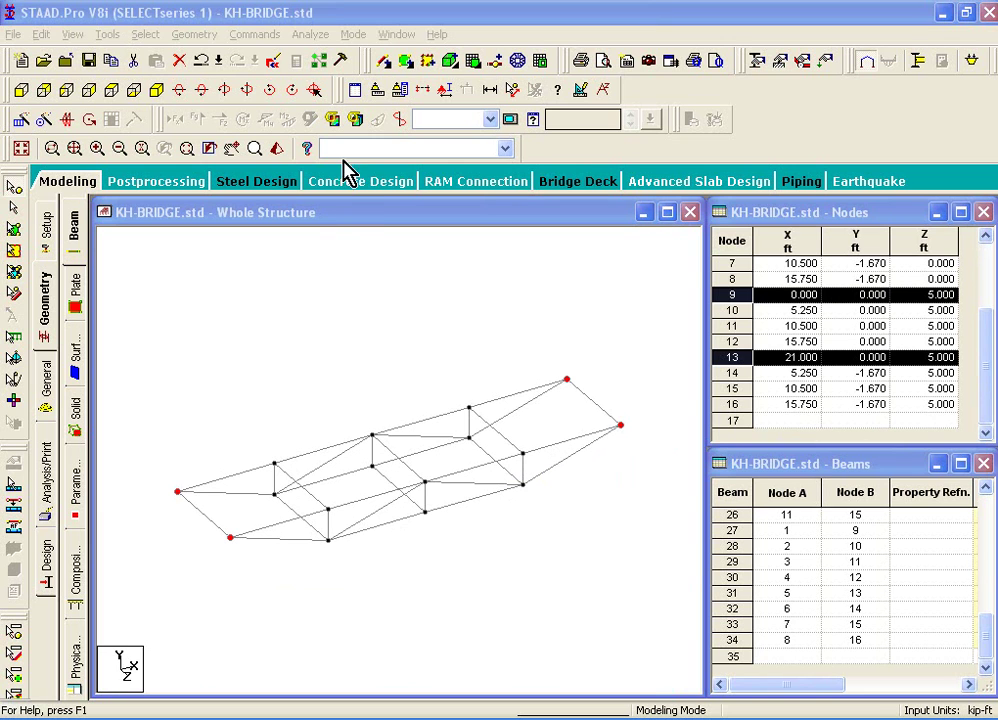
left_click(350, 227)
left_click(439, 16)
left_click(193, 34)
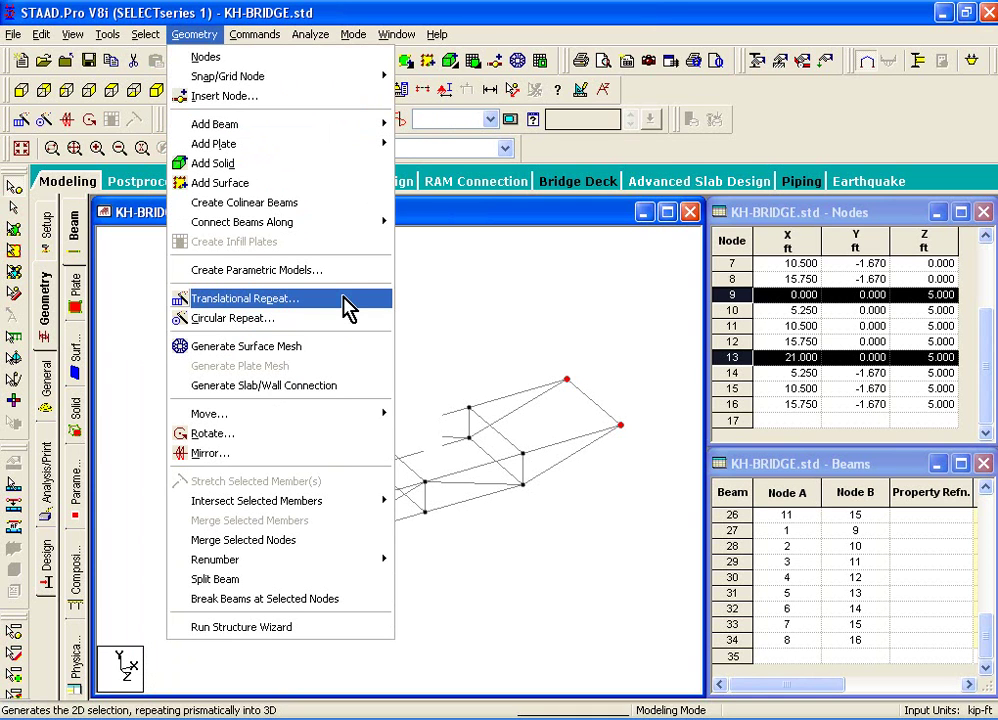
- Translationally repeat the corner nodes -2.6667 ft along global Y with Link Steps on
left_click(347, 308)
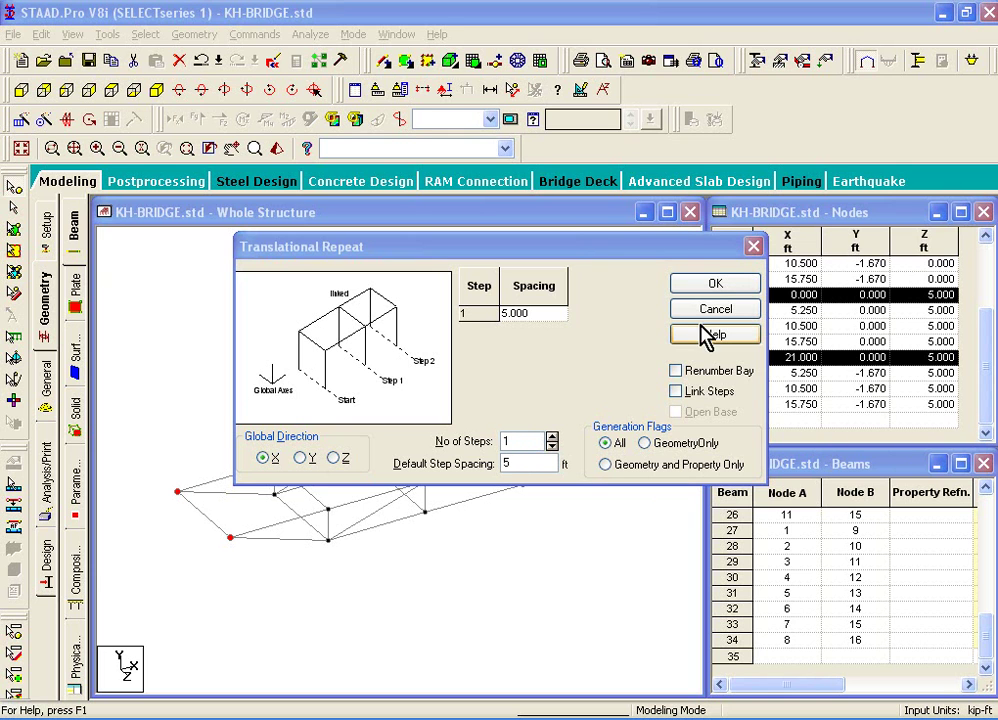
double_click(517, 463)
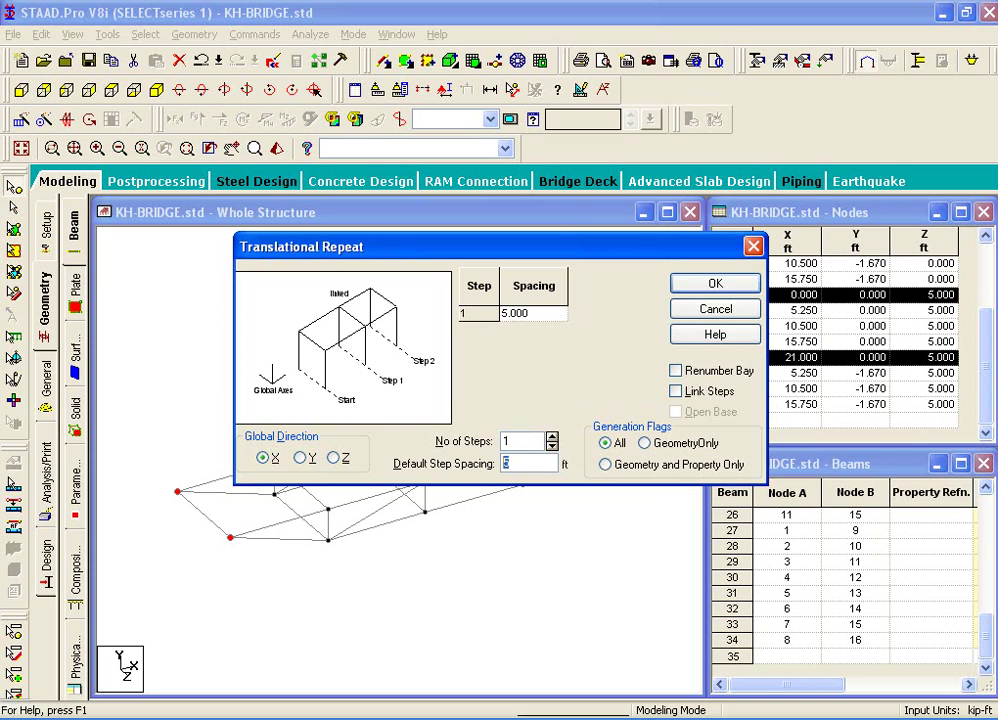
type("-2.6667")
left_click(300, 458)
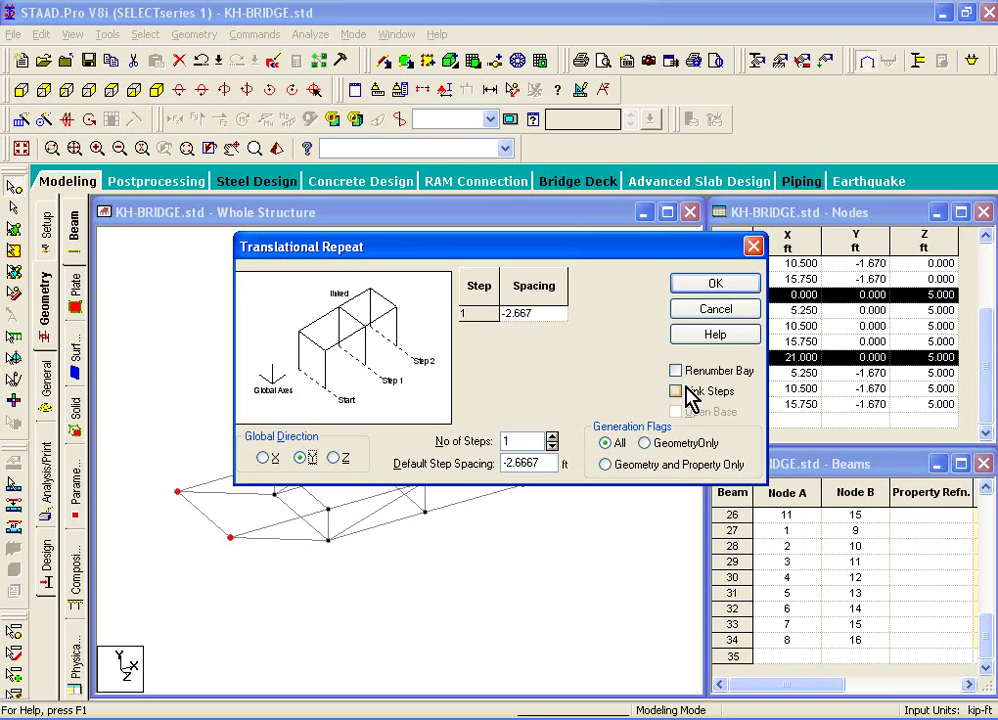
left_click(688, 393)
left_click(716, 285)
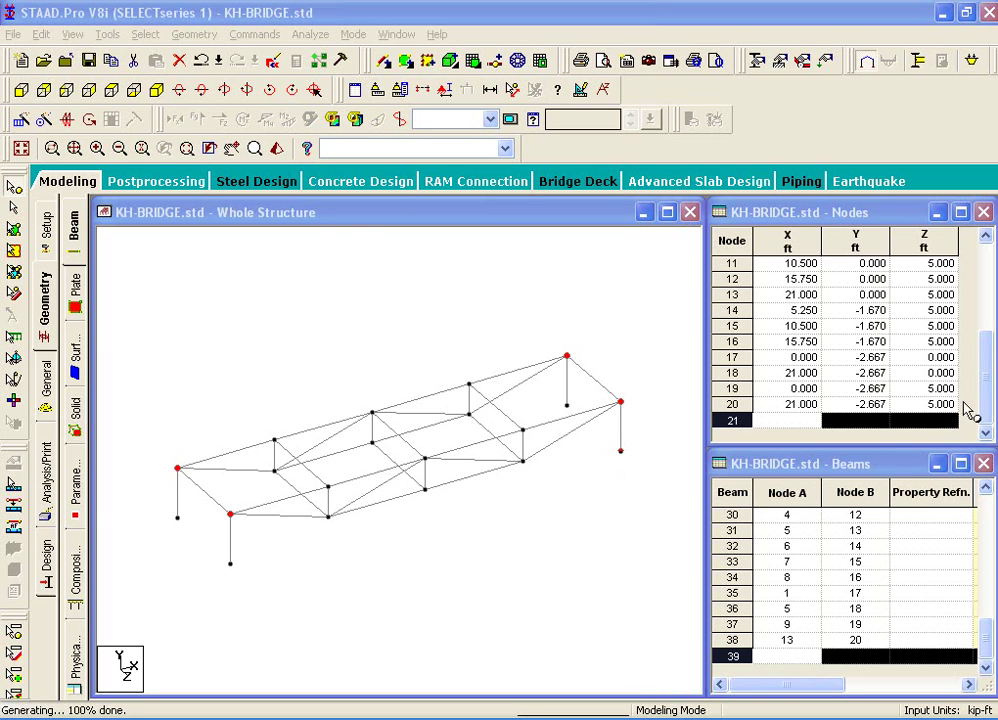
left_click(345, 234)
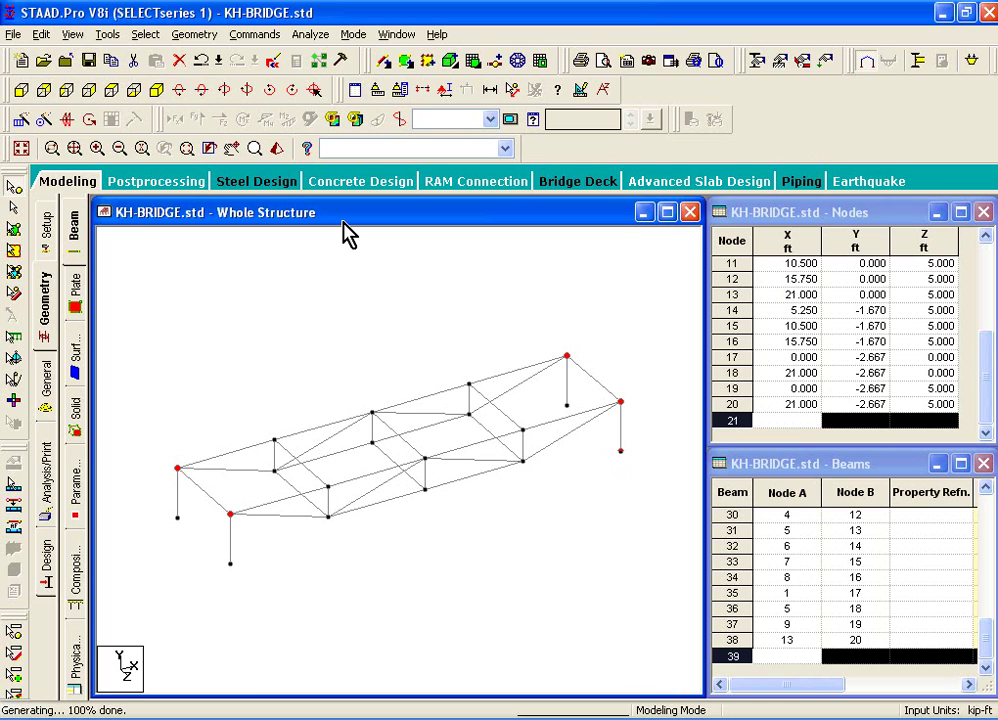